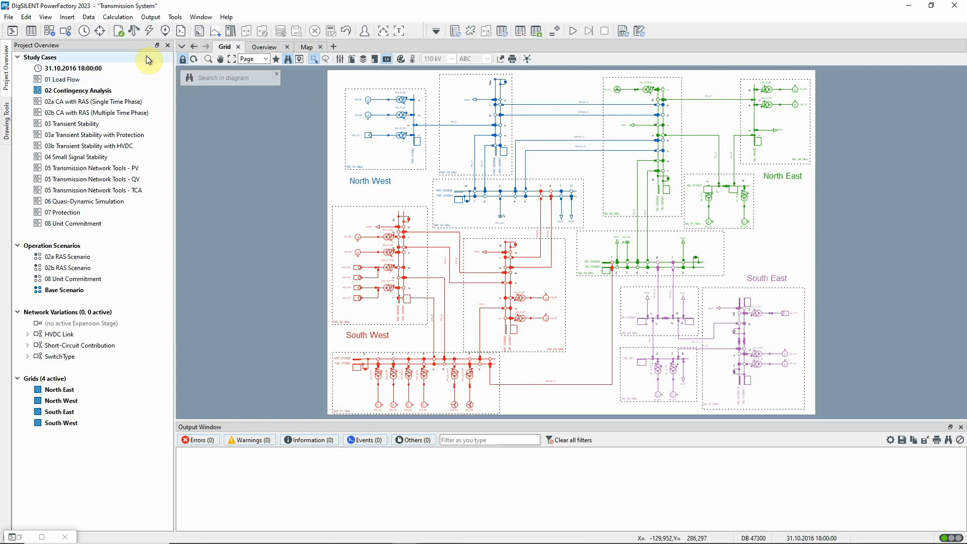
Step: Run the load flow to convergence and switch to the contingency analysis toolset (F10)
click(133, 30)
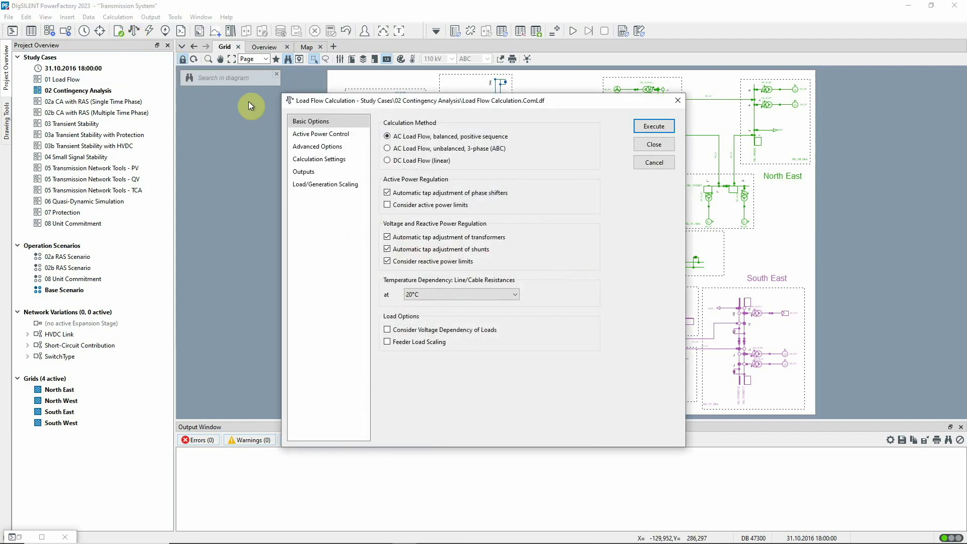
click(654, 126)
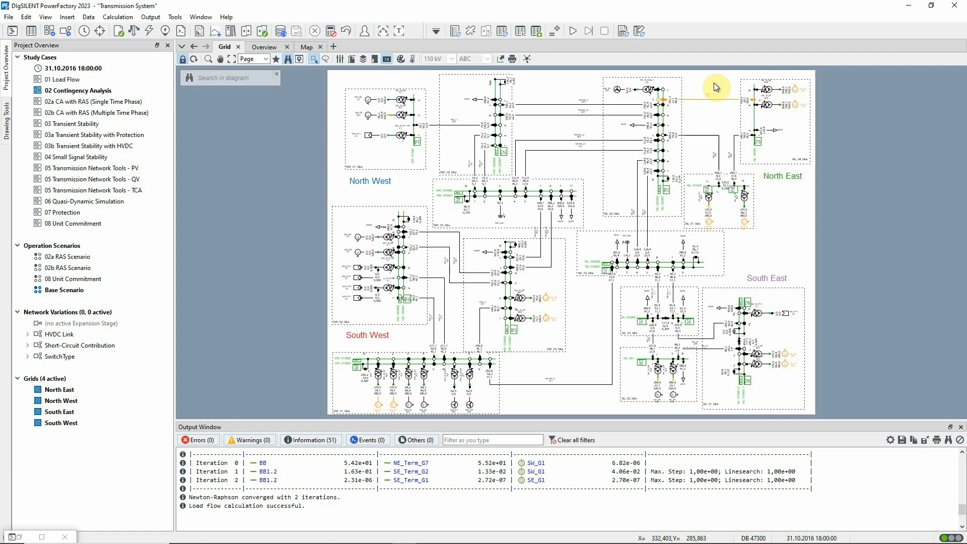
key(F10)
click(456, 31)
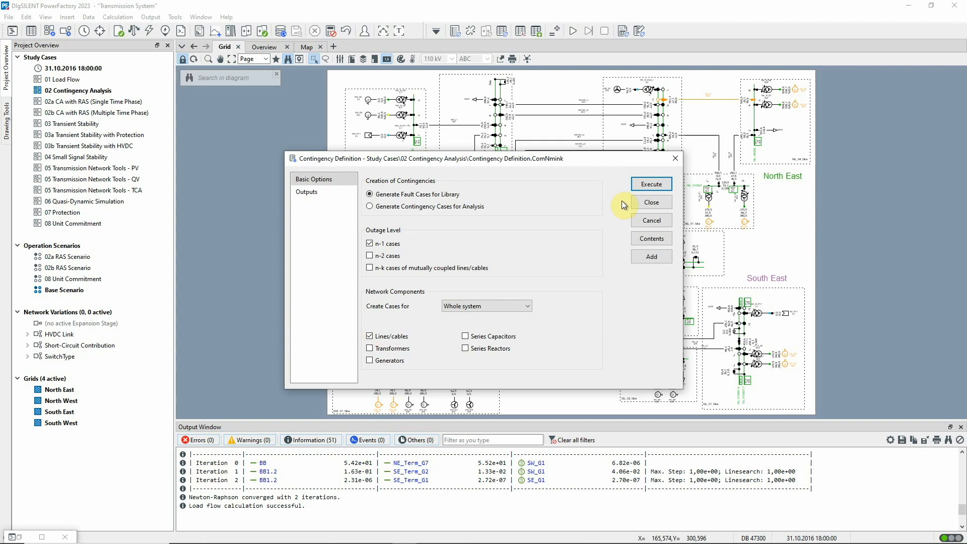
click(646, 221)
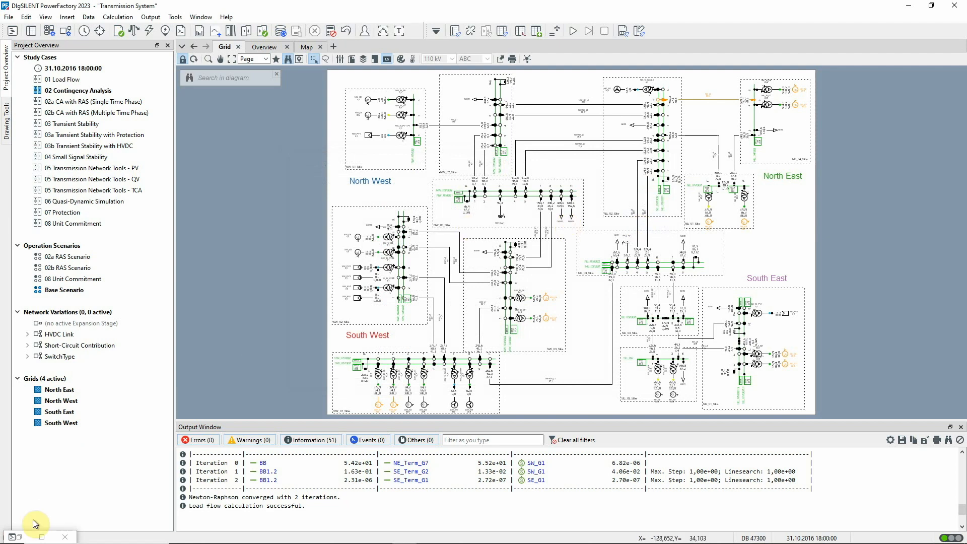
click(15, 536)
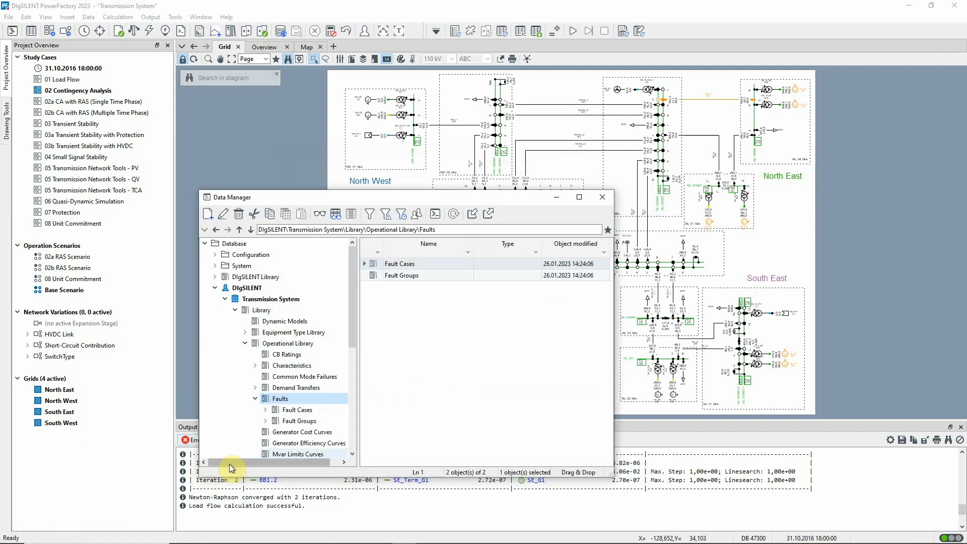
click(320, 409)
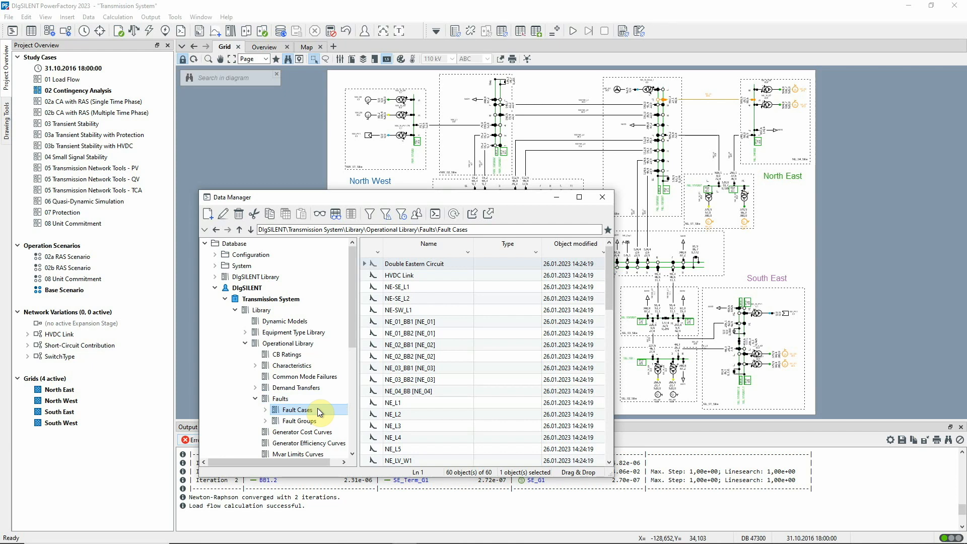
click(300, 421)
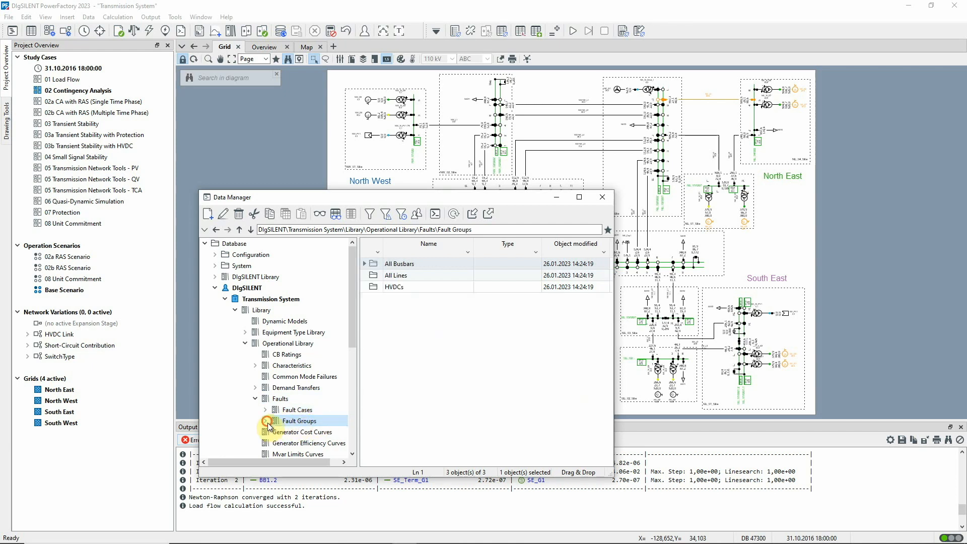
click(266, 421)
click(307, 432)
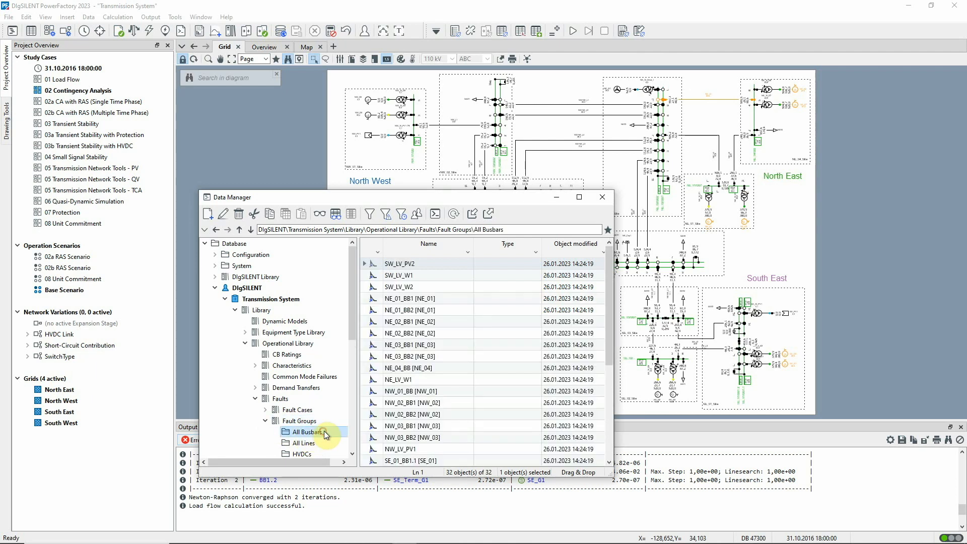
click(326, 443)
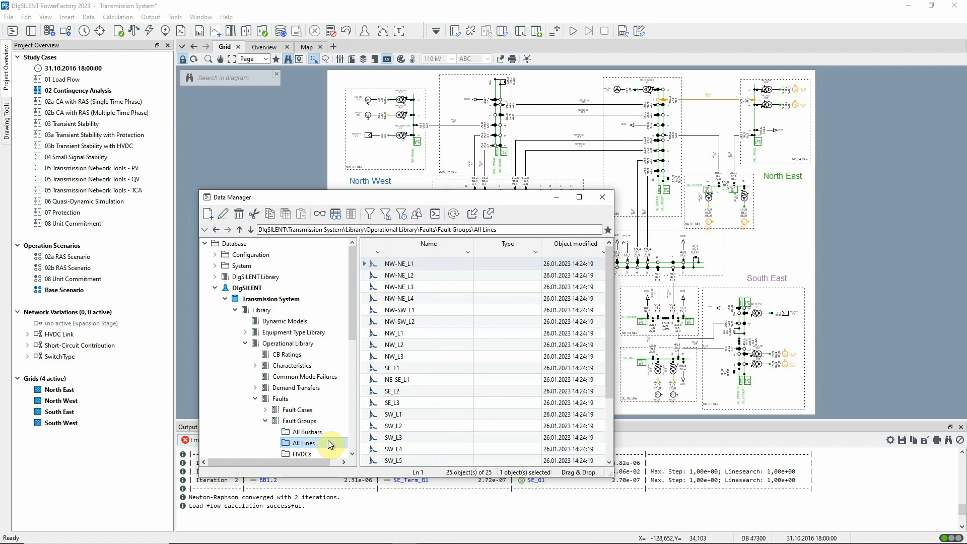
click(602, 197)
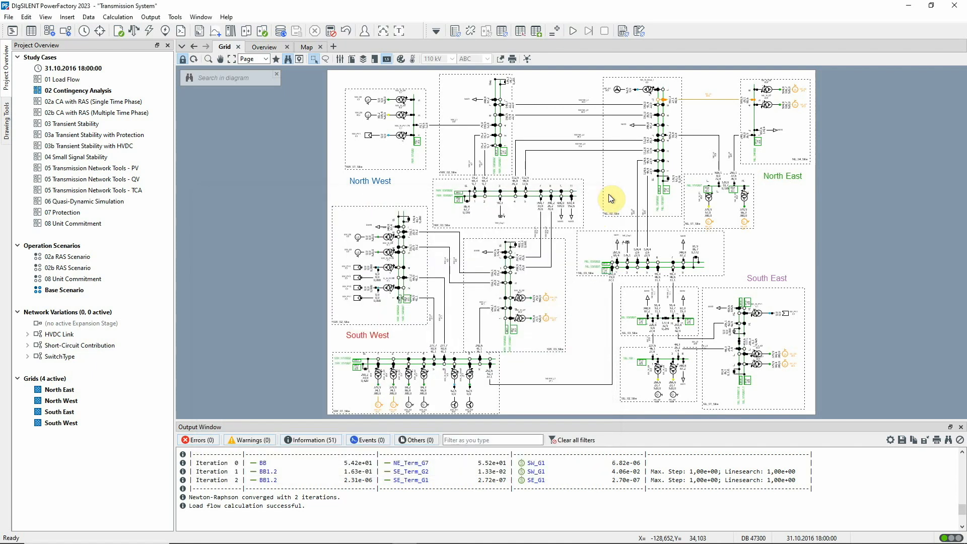
Step: Review the analysis's load flow settings and result recording limits, ending on Basic Options
click(473, 31)
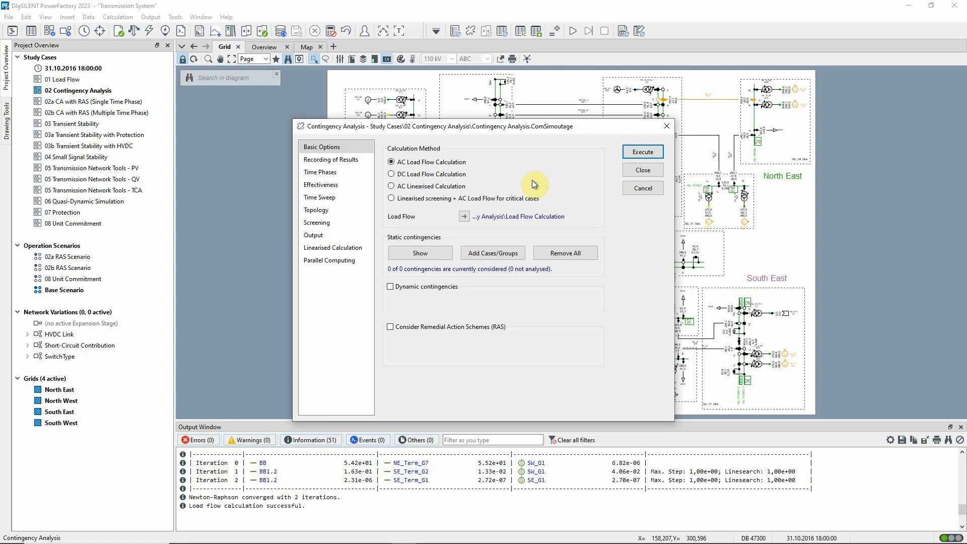
click(463, 216)
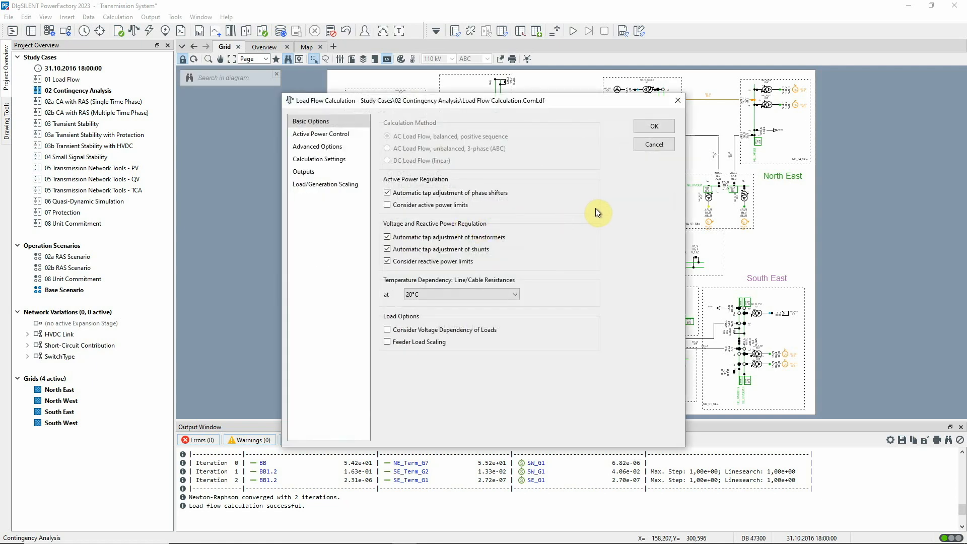
click(650, 144)
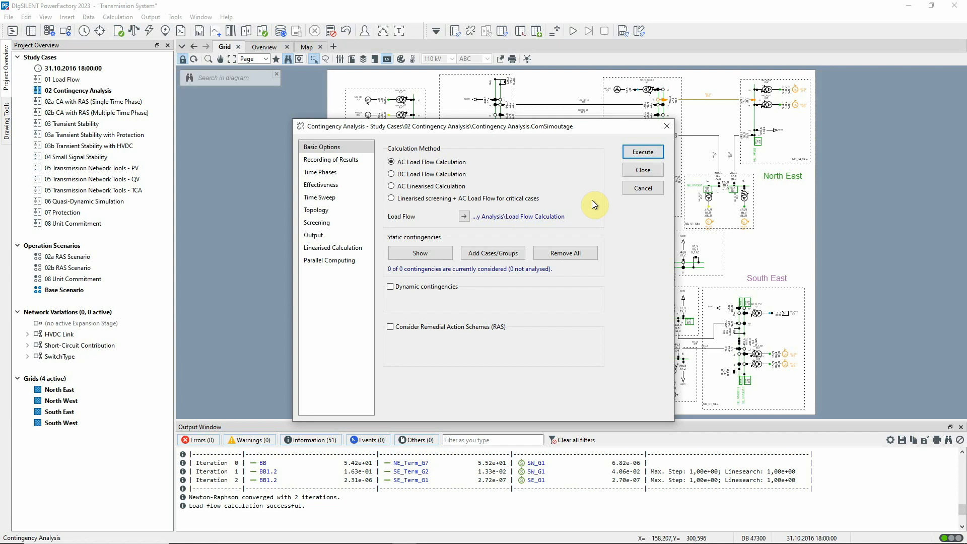
click(333, 160)
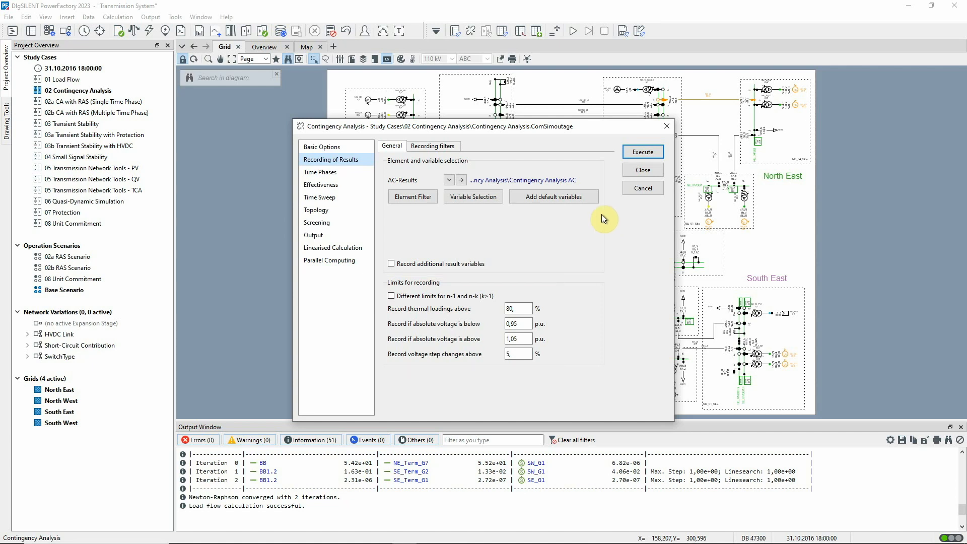
click(359, 150)
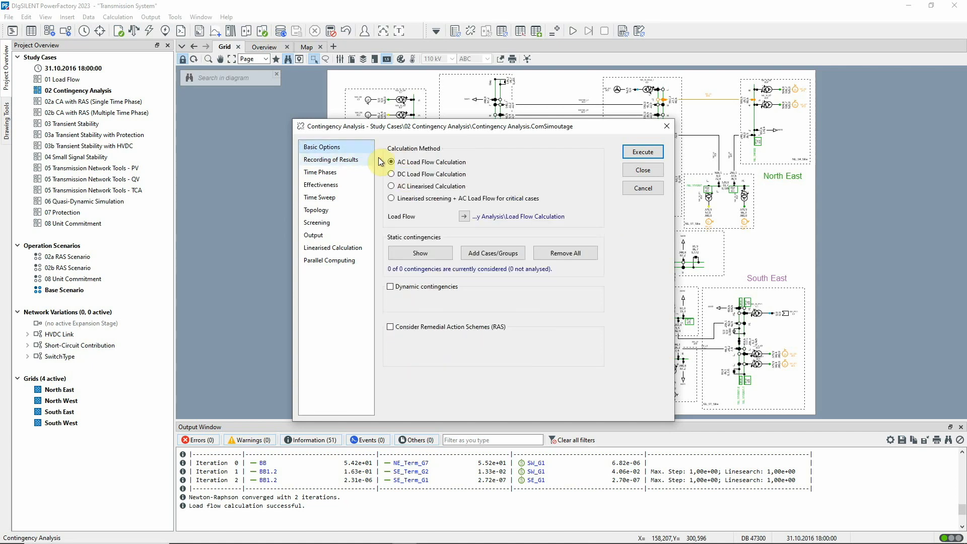
Step: Add the All Lines fault group (25 contingencies) and execute the AC contingency analysis
click(516, 253)
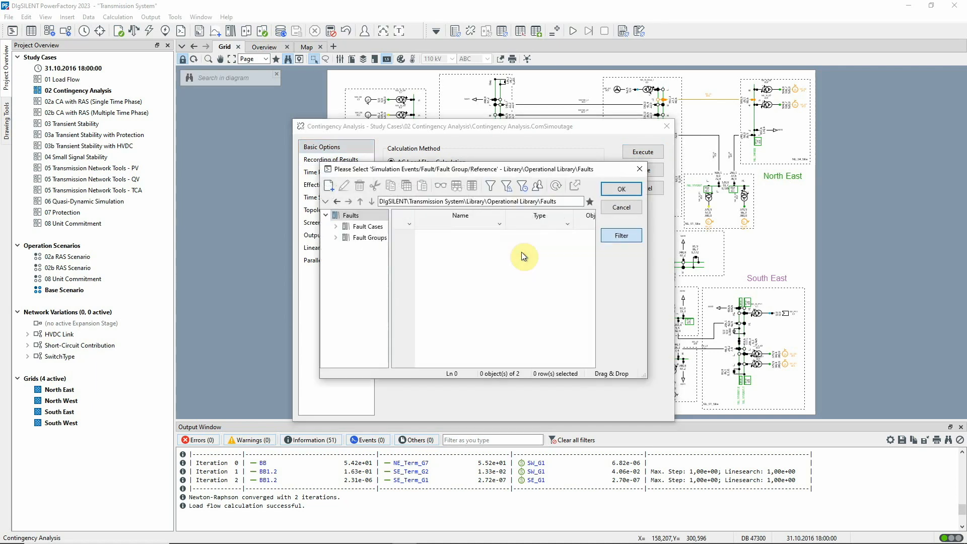
click(336, 237)
click(372, 261)
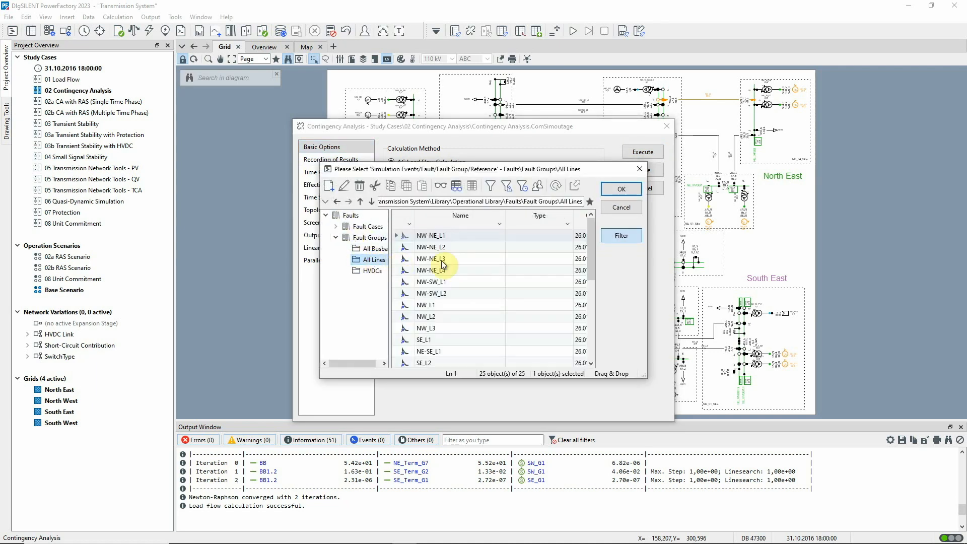
click(603, 190)
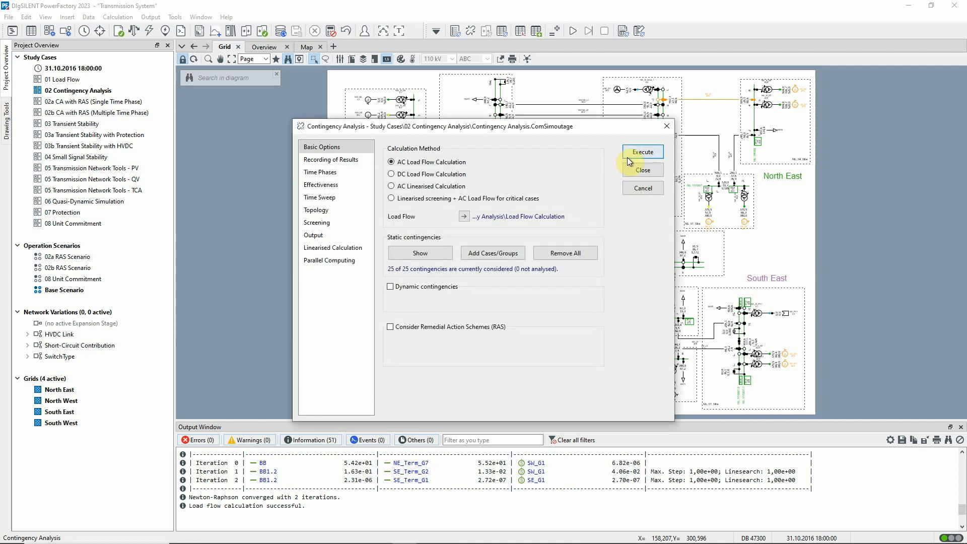
click(639, 151)
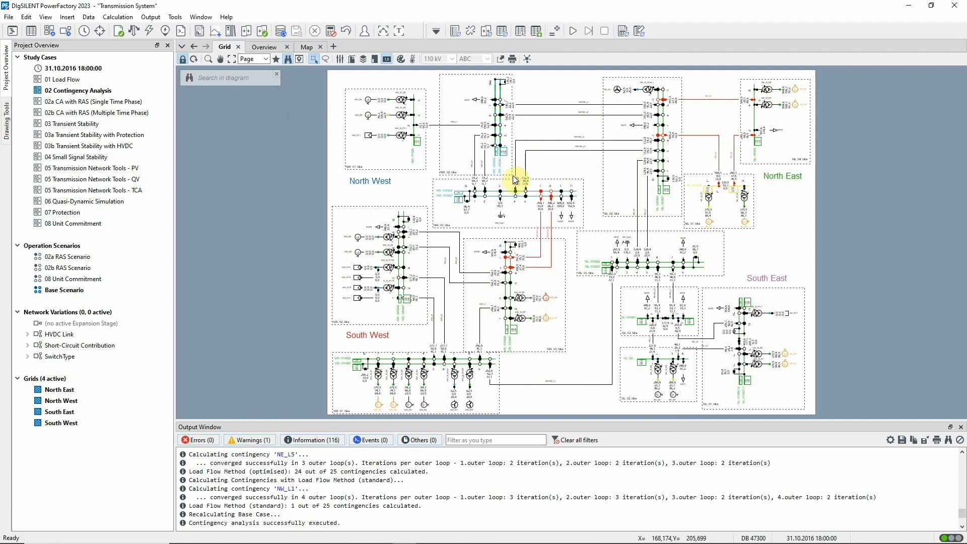
Step: Zoom into the North East area of the grid diagram with a rectangle zoom
click(208, 59)
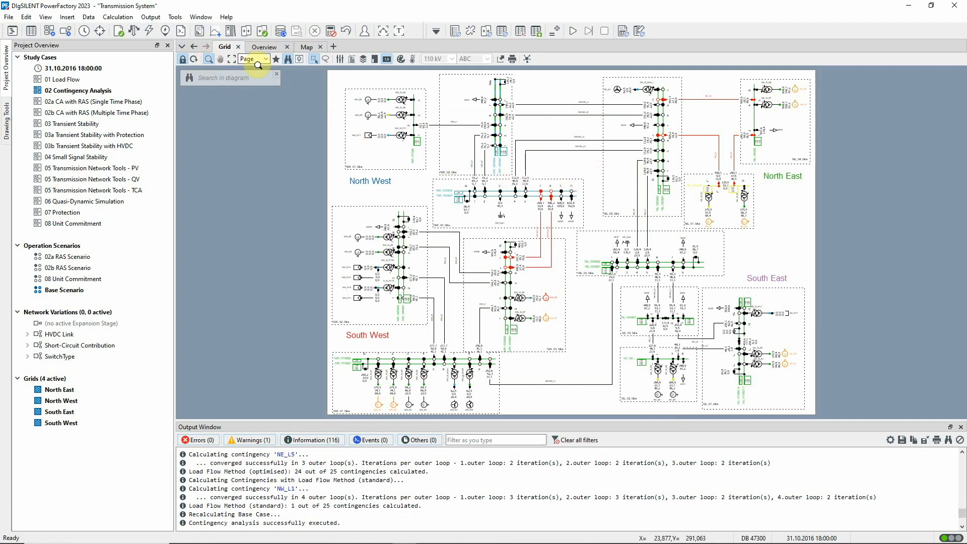
drag(527, 75, 835, 257)
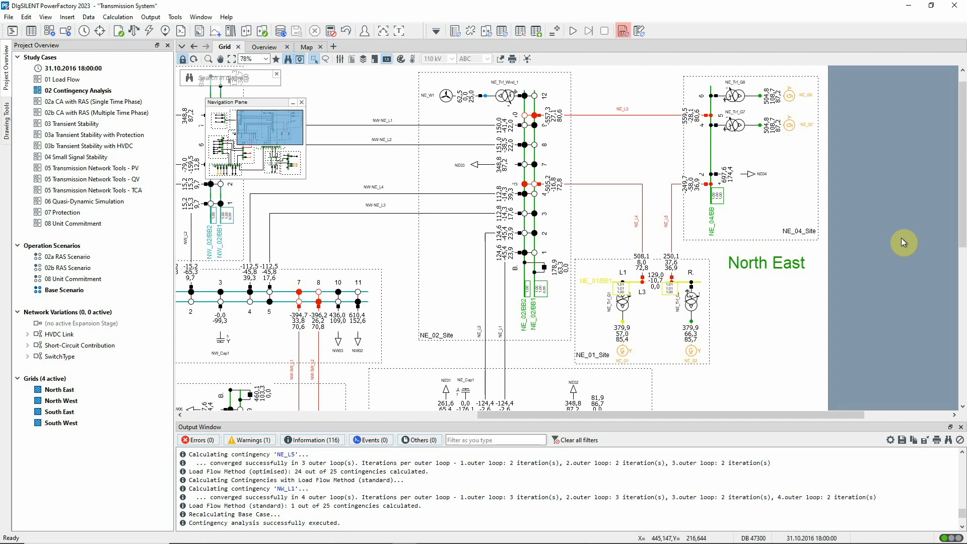
Step: Review the Loading, Voltage and Summary report pages, then generate the All loading violations report (80% threshold)
click(623, 33)
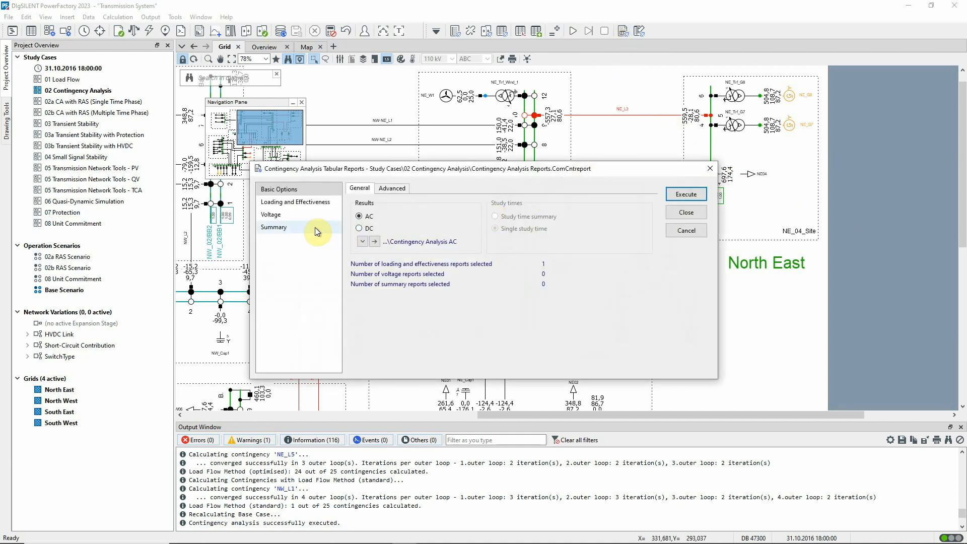
click(296, 202)
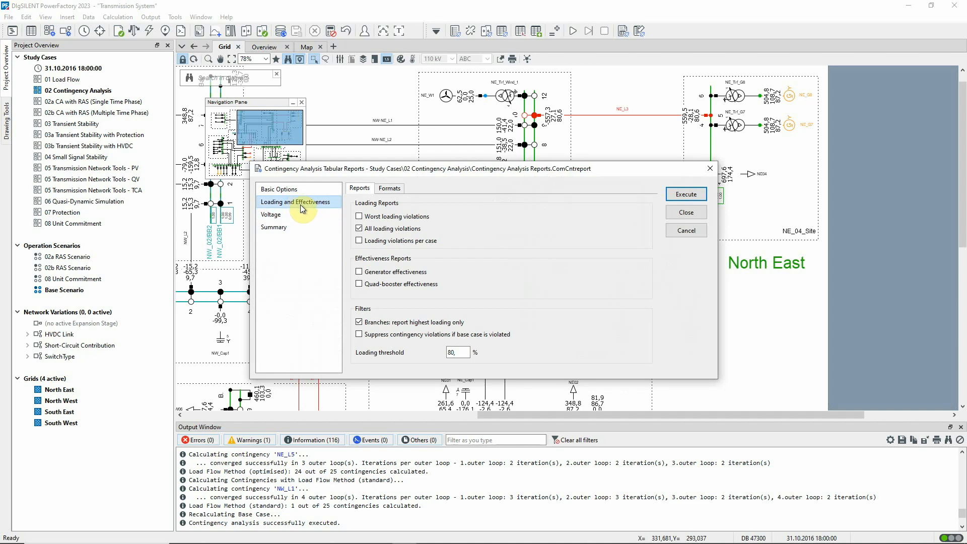
click(298, 214)
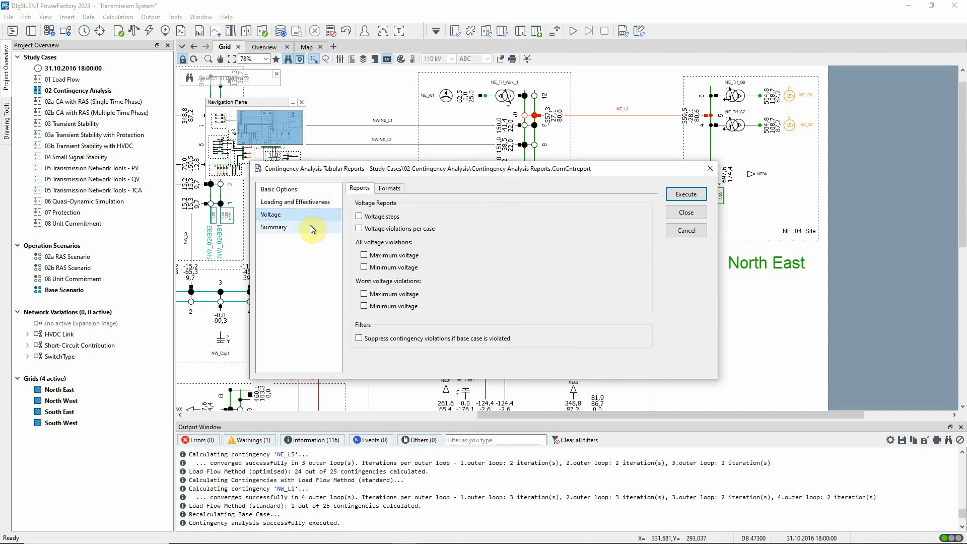
click(305, 227)
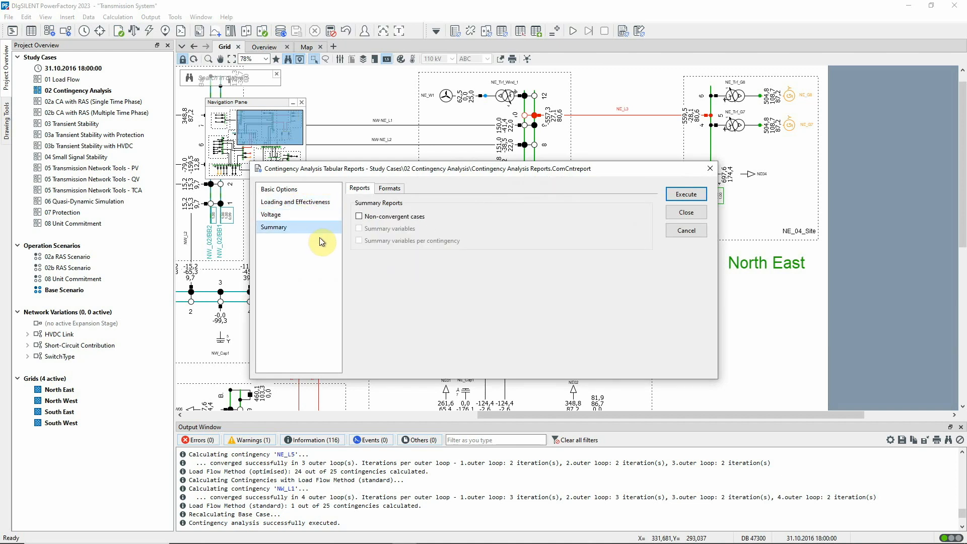
click(297, 202)
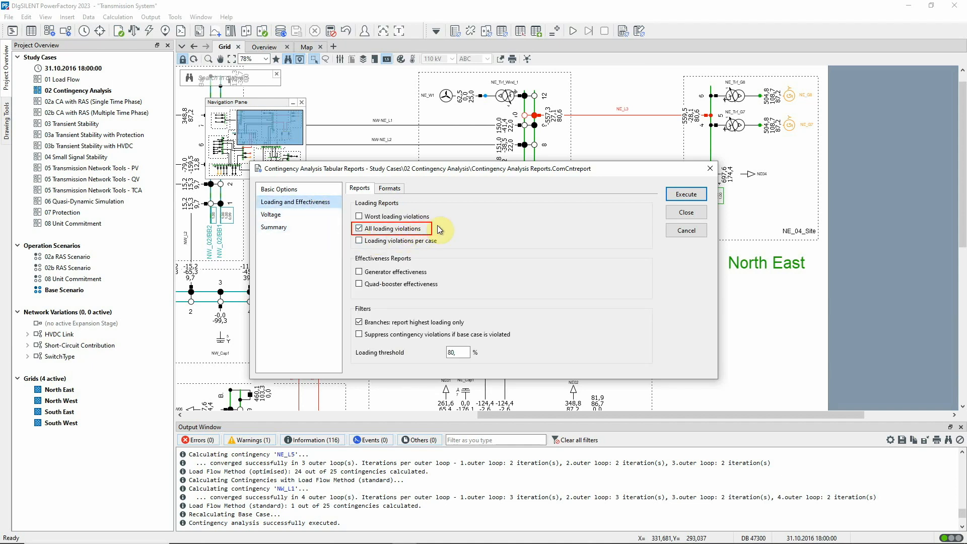
click(686, 195)
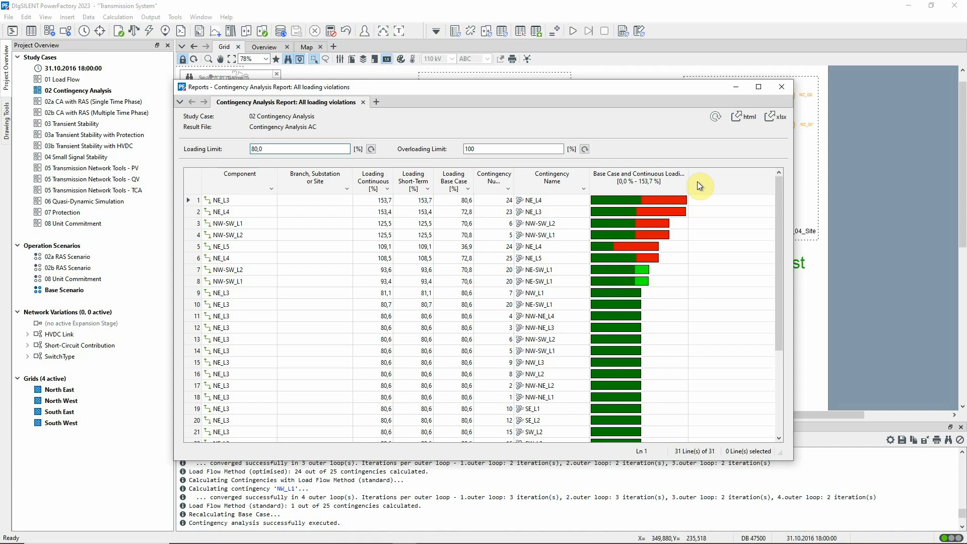
Step: Mark contingency NE_L4 in the Grid diagram via Mark in Graphic, then close the report
right_click(539, 199)
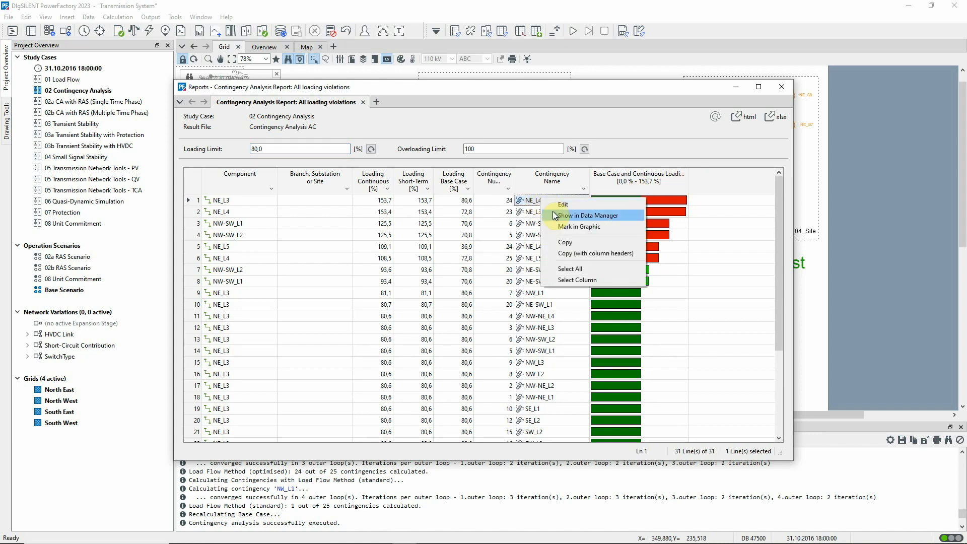
click(597, 227)
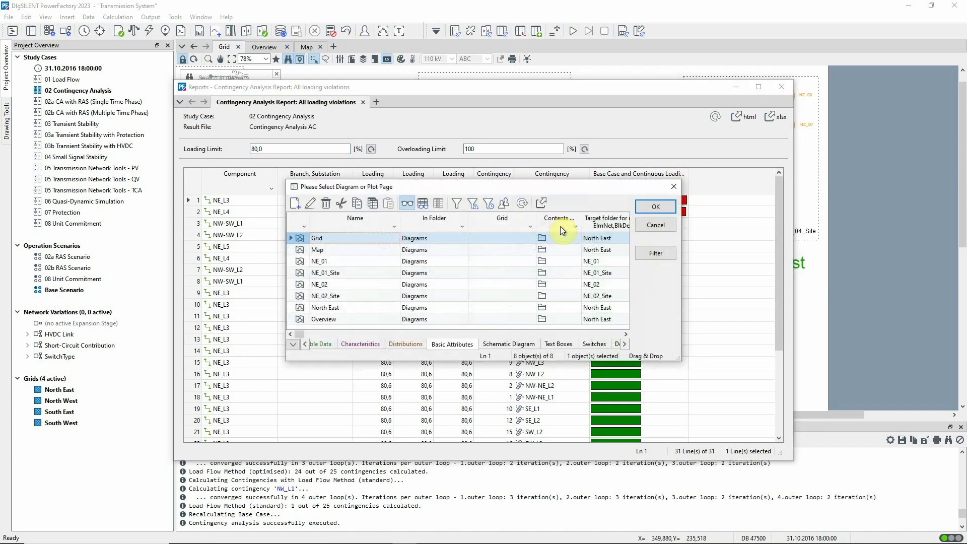
click(655, 207)
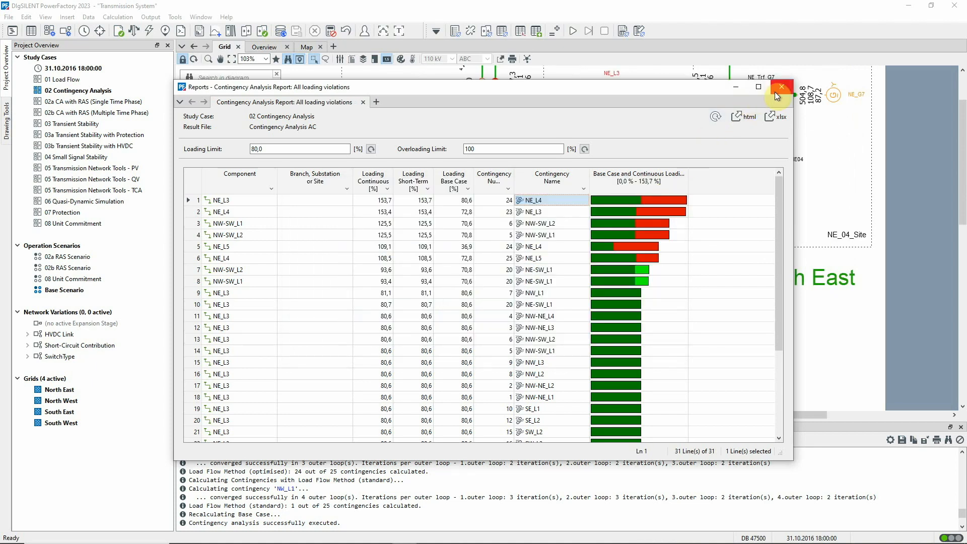
click(784, 87)
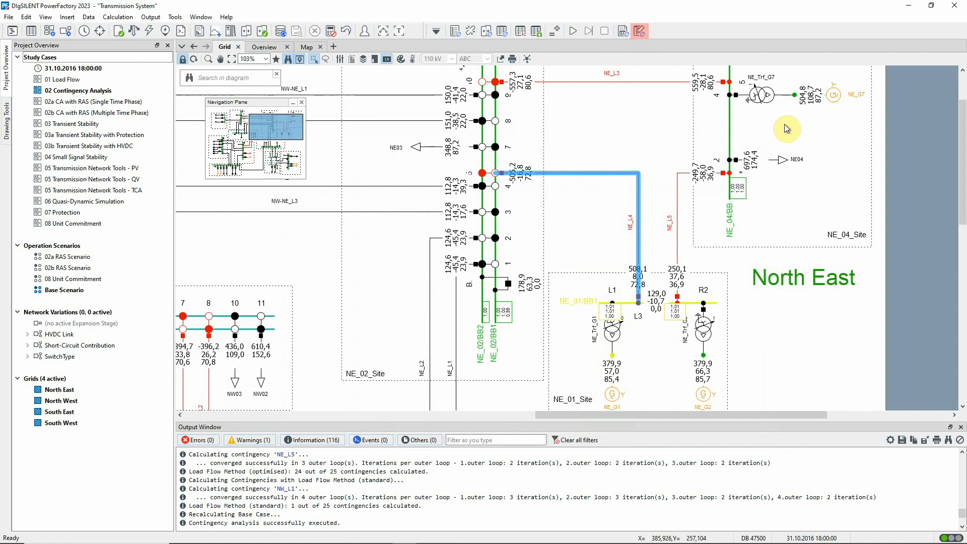
Step: Load the NE_L4 contingency results from the AC result file onto the diagram and clear the highlight
click(639, 30)
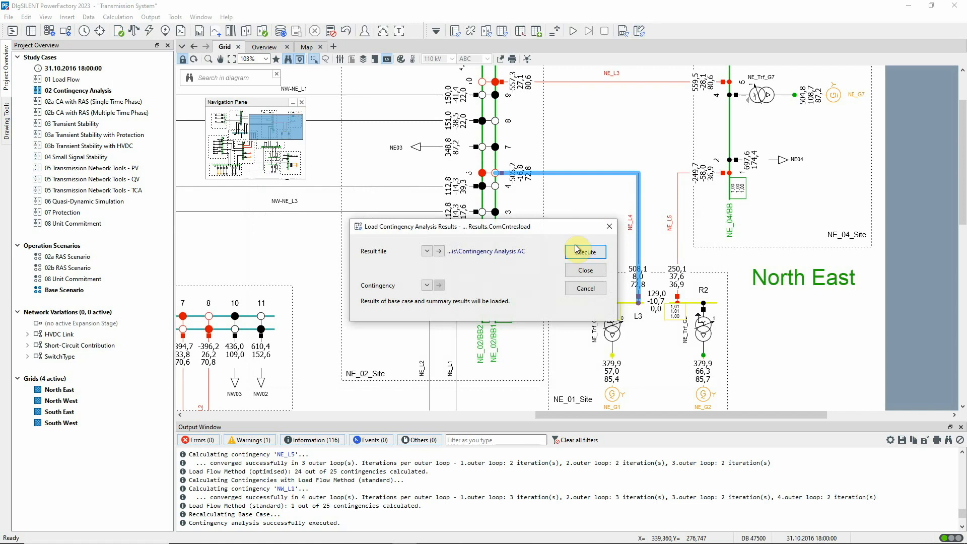
right_click(427, 286)
click(447, 298)
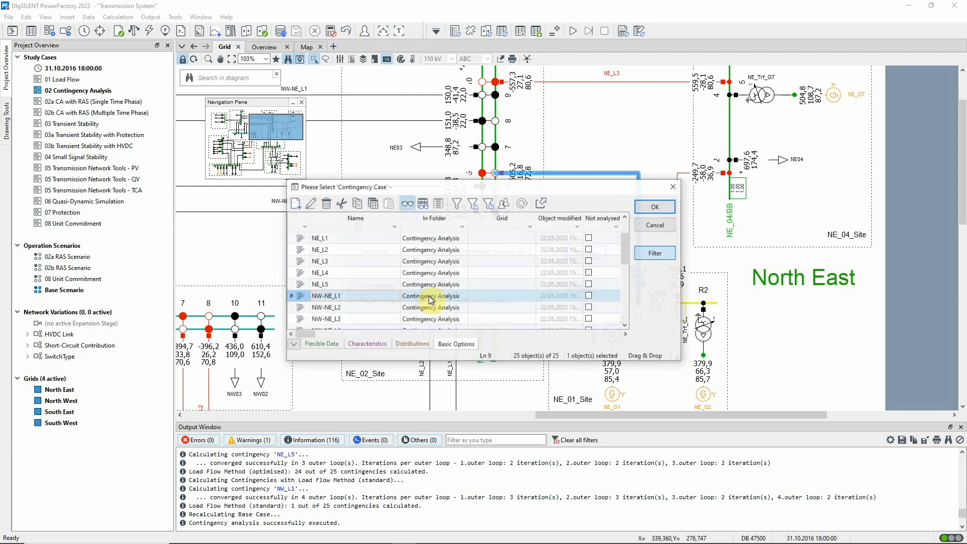
click(301, 272)
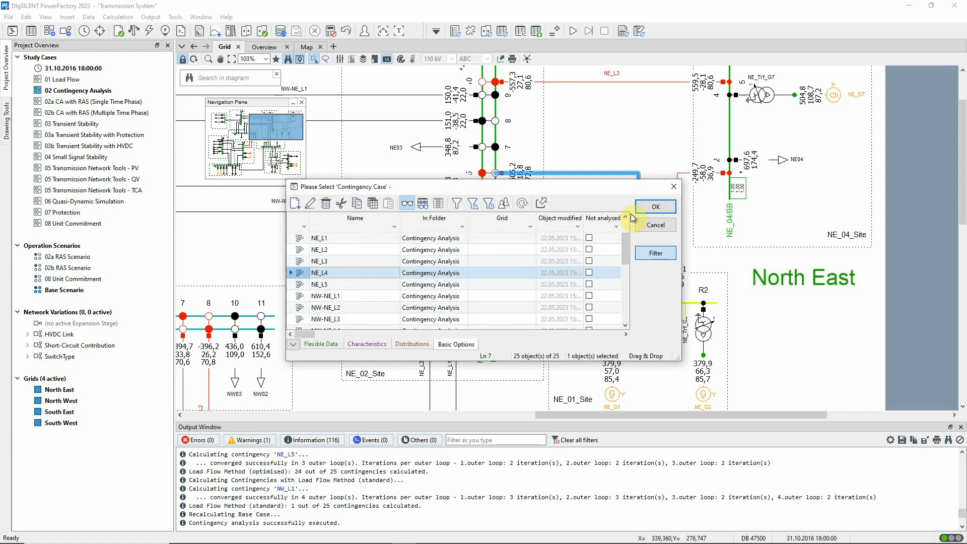
click(654, 207)
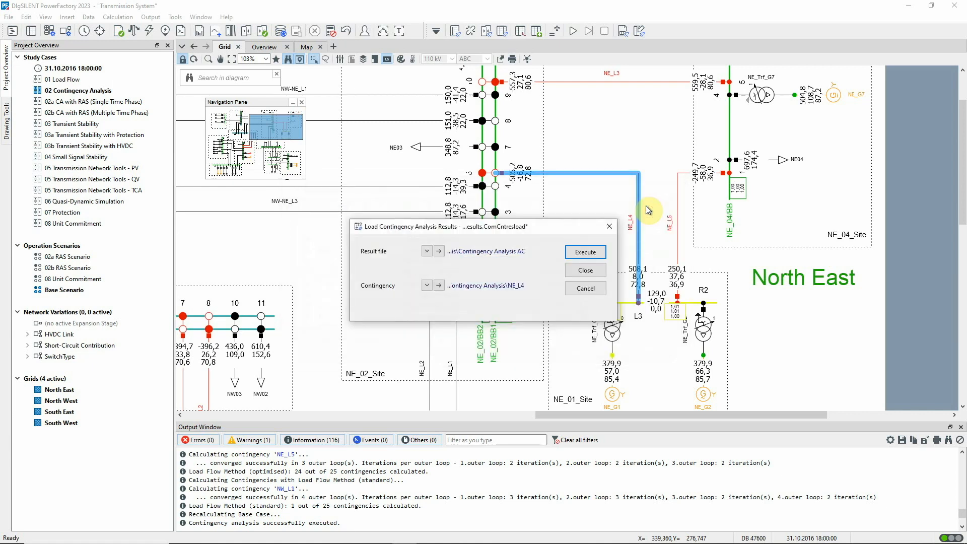
click(585, 251)
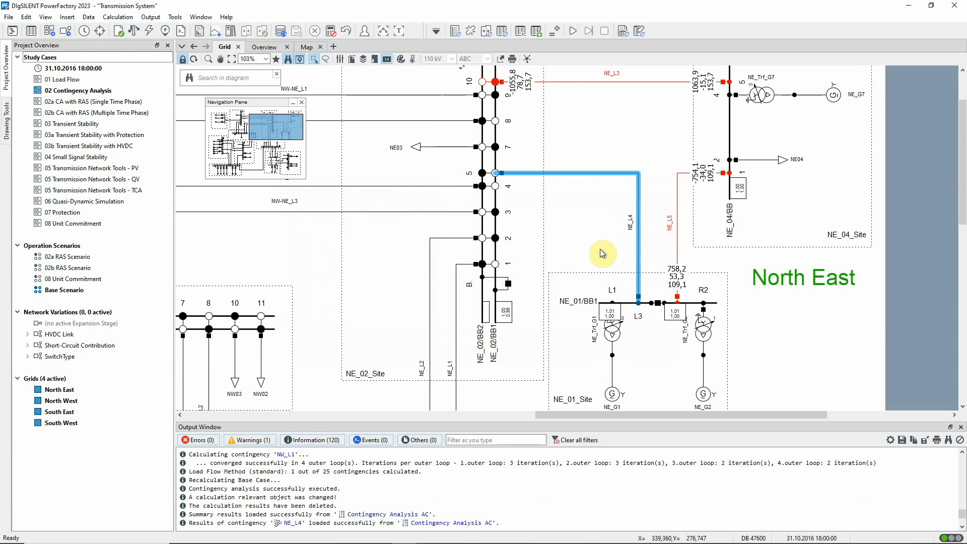
click(601, 248)
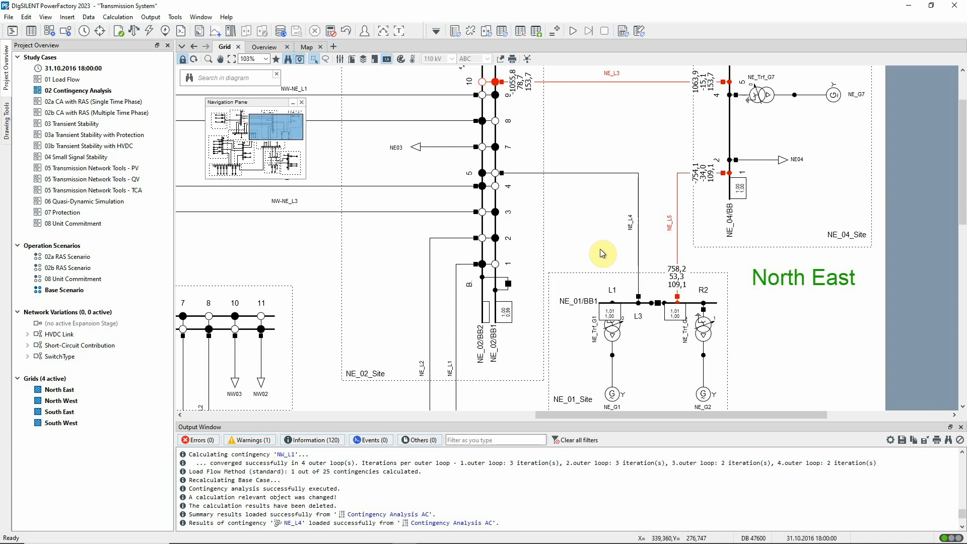
scroll(600, 248, down, 2)
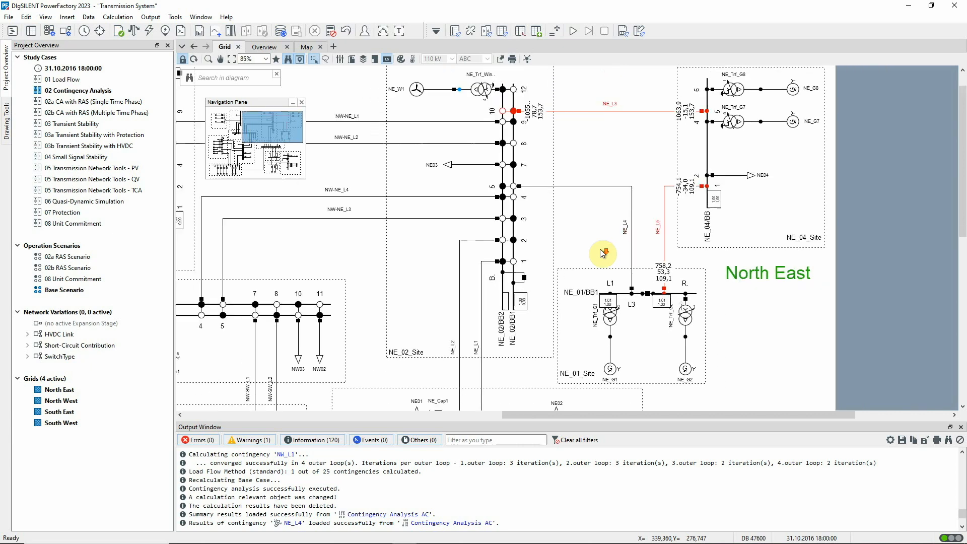
scroll(604, 252, down, 1)
scroll(603, 251, down, 2)
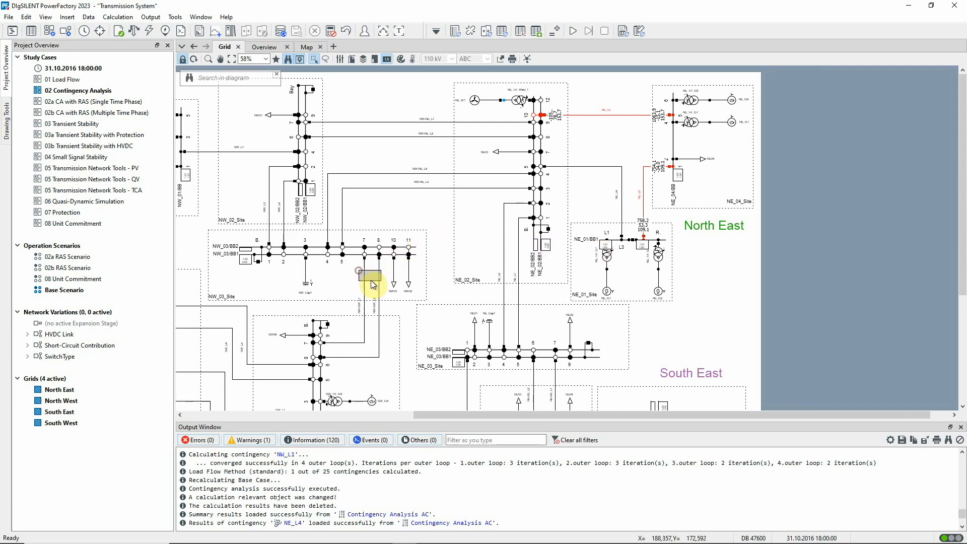
Step: Create the fault case 'Double West Interconnector' from the selected NW-SW_L1 and NW-SW_L2 lines
click(377, 281)
right_click(380, 278)
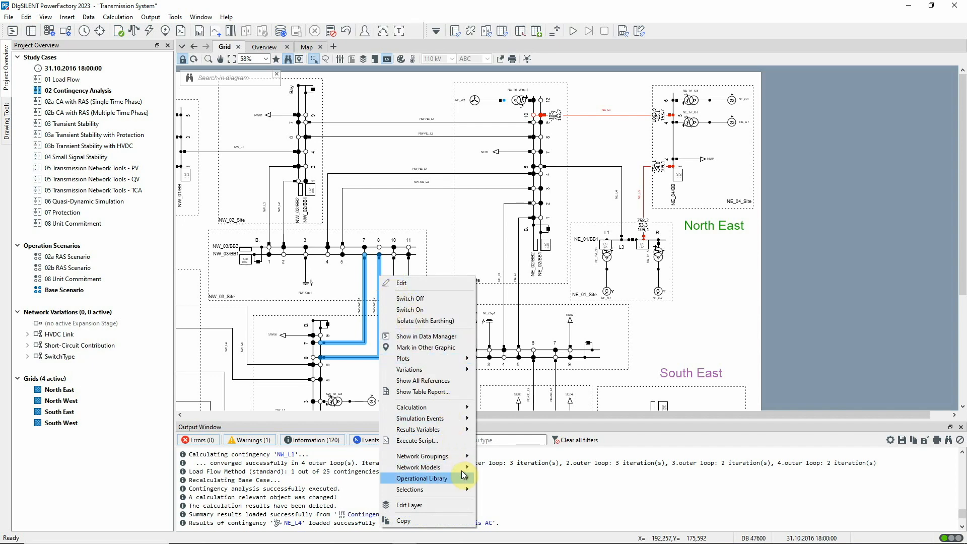
mouse_move(504, 478)
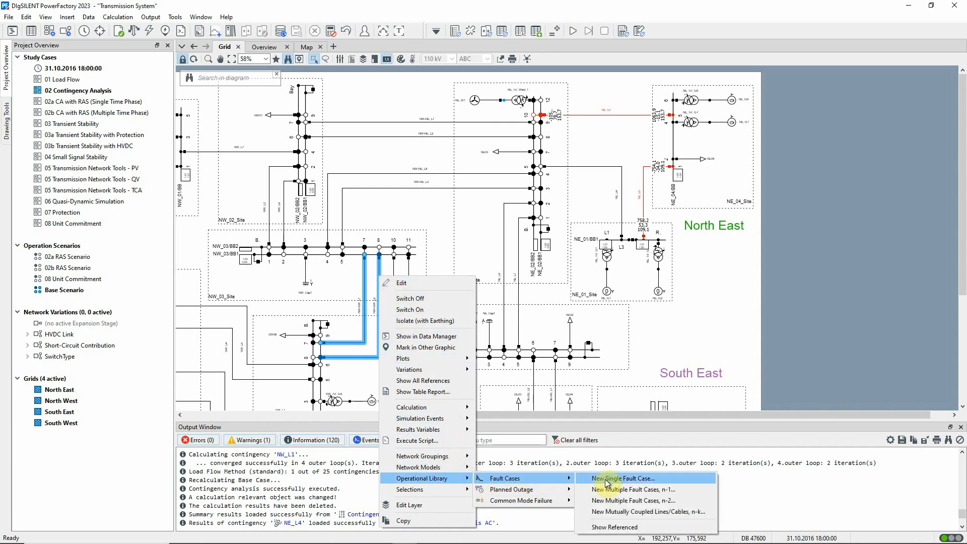
click(669, 478)
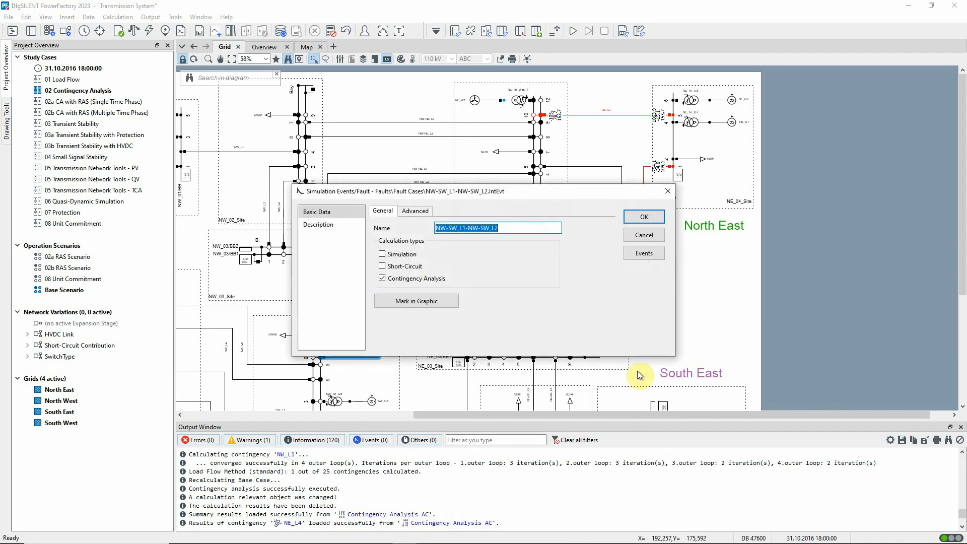
text(Double West )
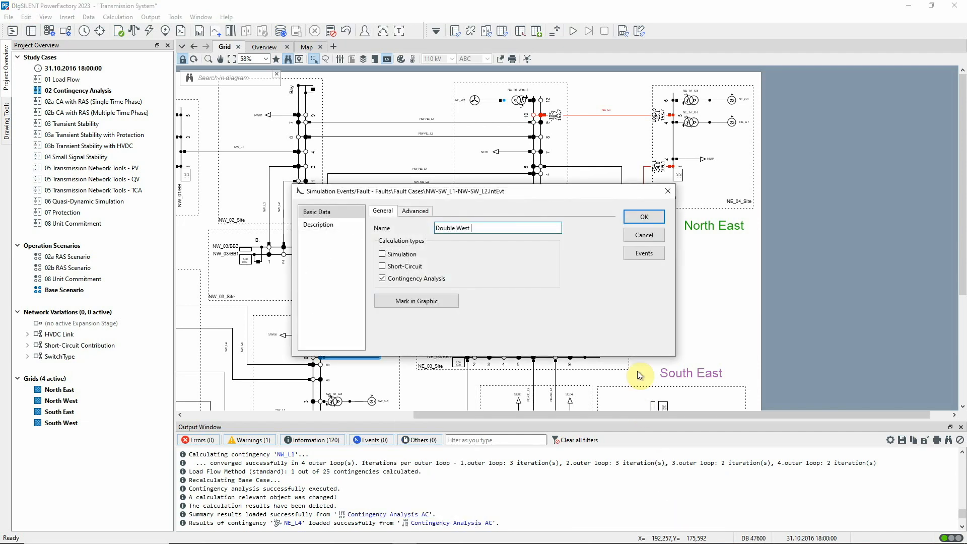
text(Interconnector)
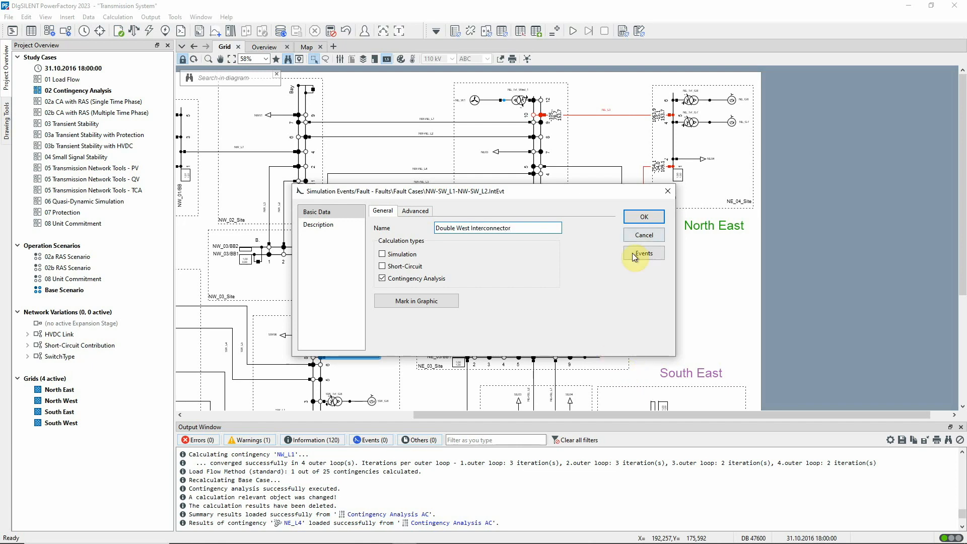
click(644, 217)
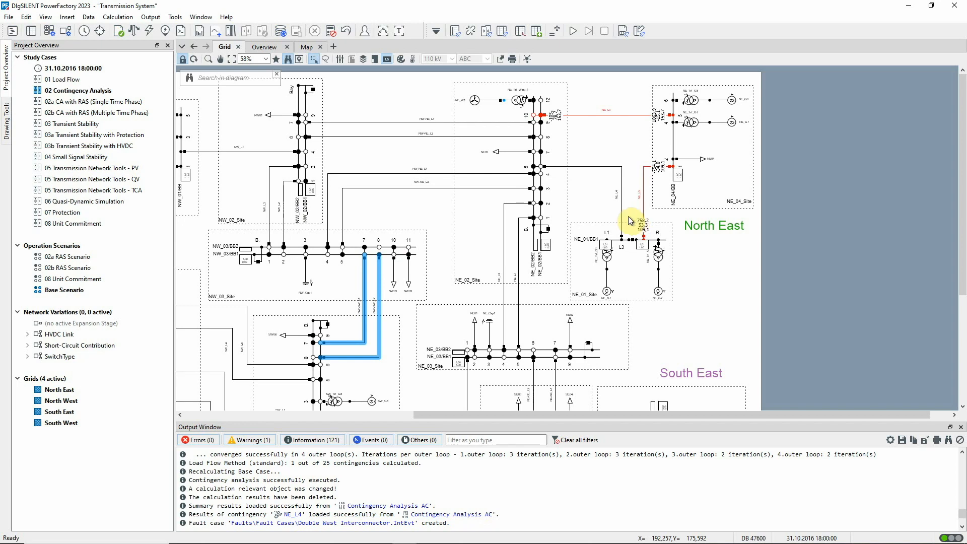
Step: Add the Double West Interconnector fault case and rerun the analysis over 26 contingencies
click(464, 32)
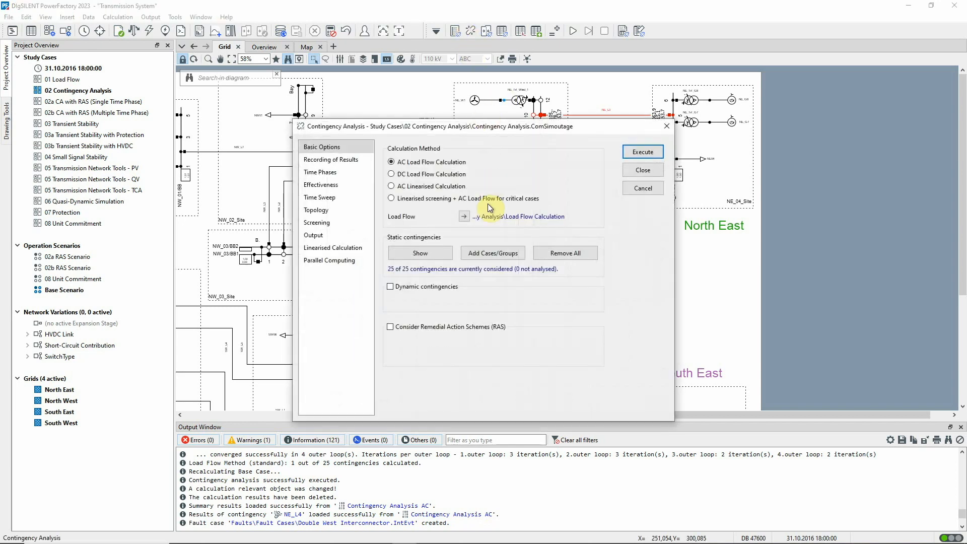
click(492, 253)
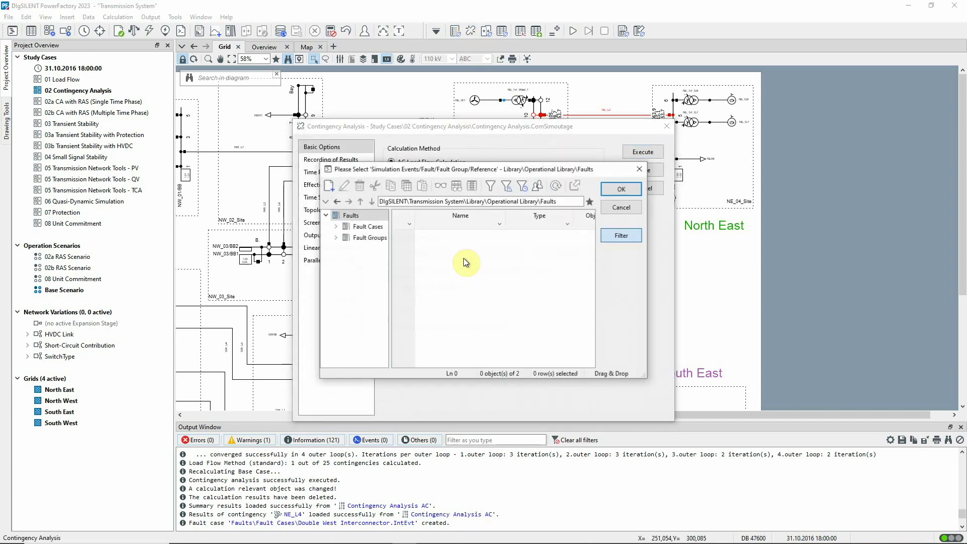
click(363, 227)
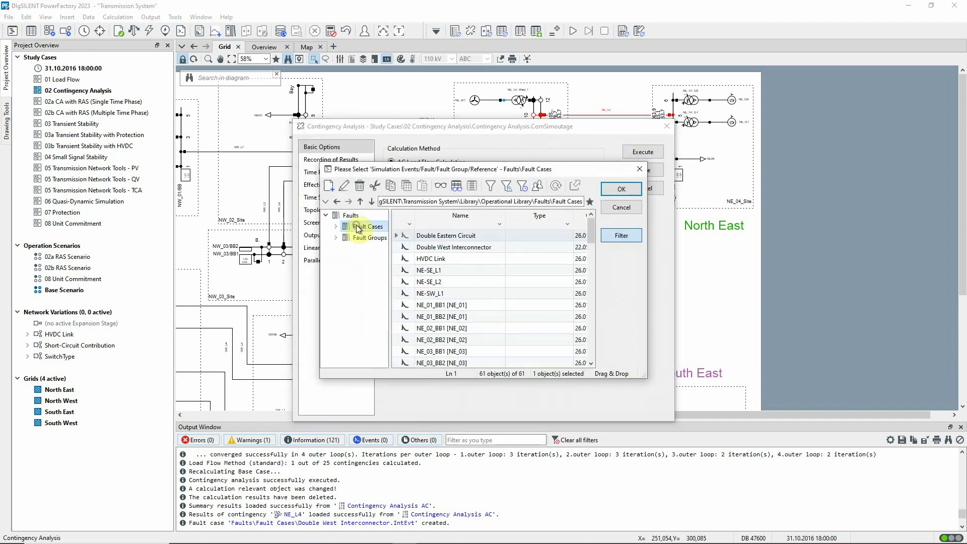
click(403, 249)
click(621, 189)
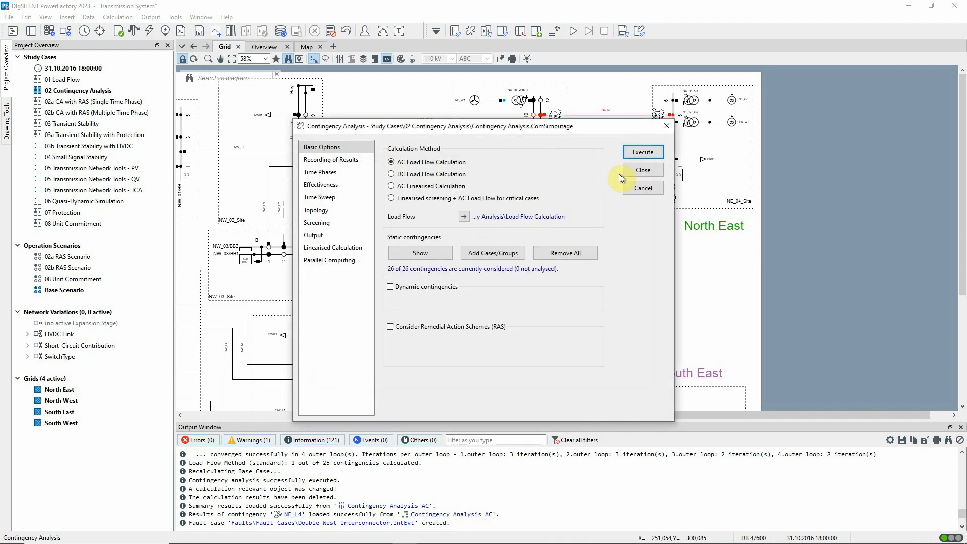
click(642, 152)
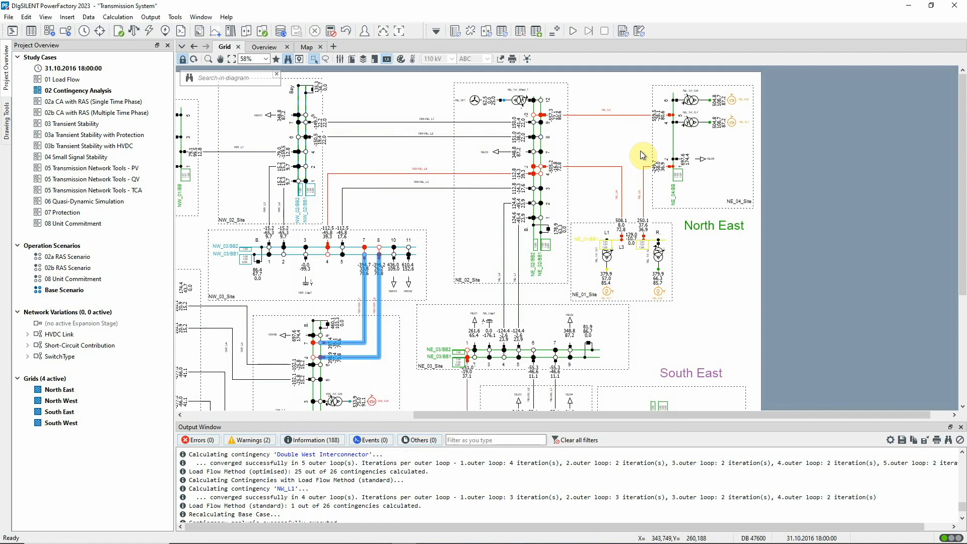
Step: Generate the loading violations report showing NE-SW_L1 at 156.1%, review it, and close it
click(624, 31)
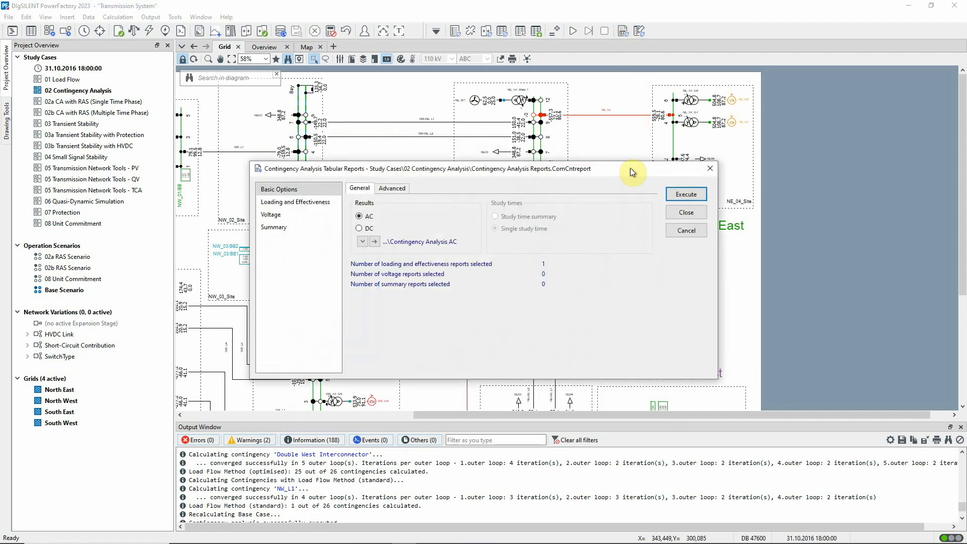
click(685, 194)
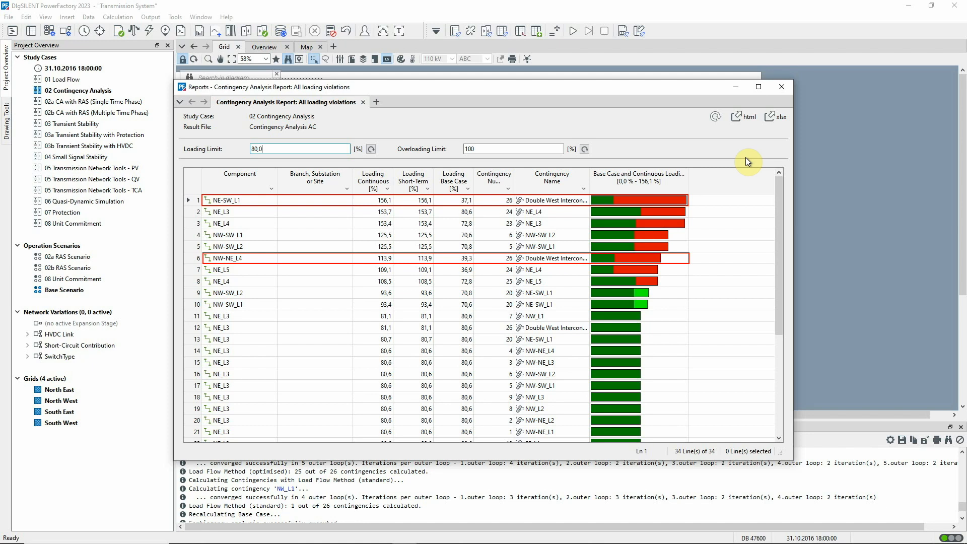
click(781, 86)
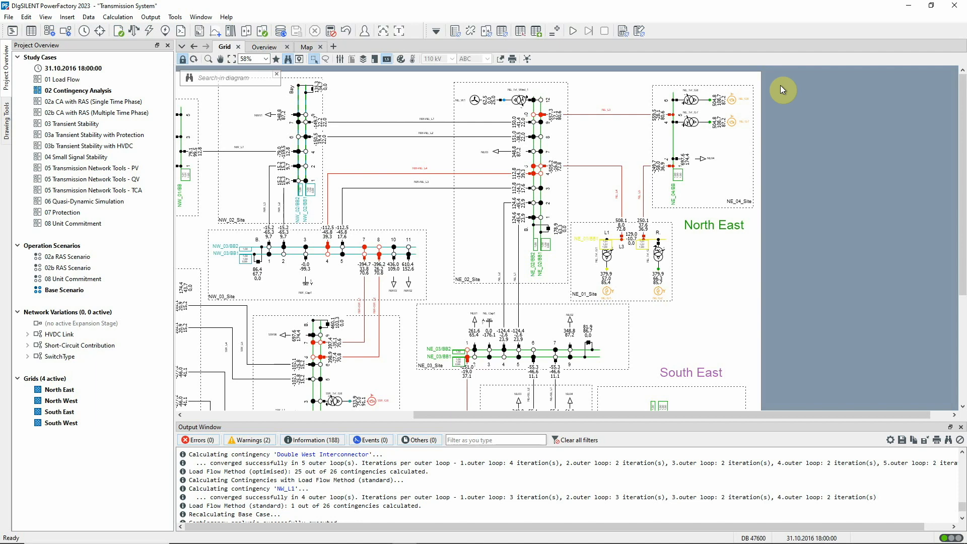
Step: Remove all 26 static contingencies from the Contingency Analysis command
click(469, 30)
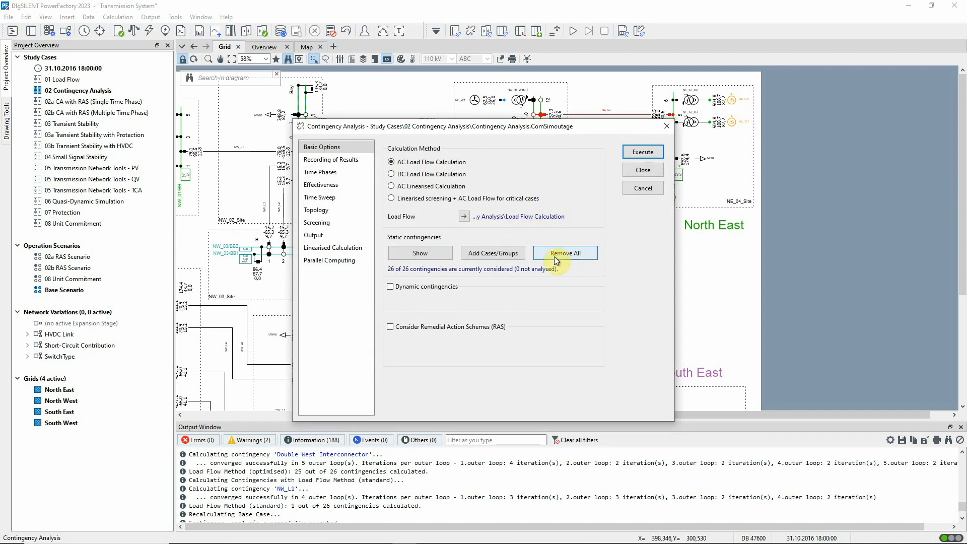
click(565, 254)
click(485, 290)
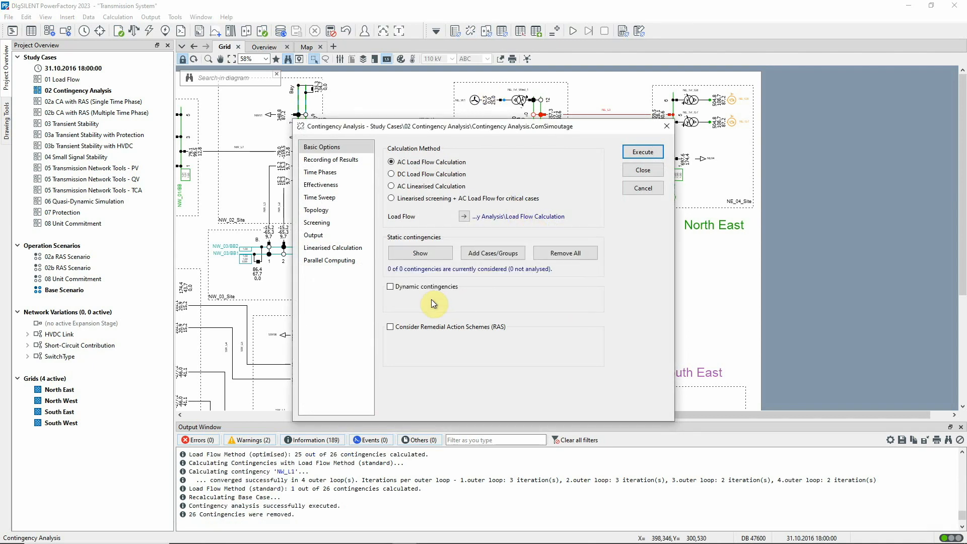
Step: Enable dynamic contingencies and bring up the Filter Set holding the Branch_loading filter
click(390, 286)
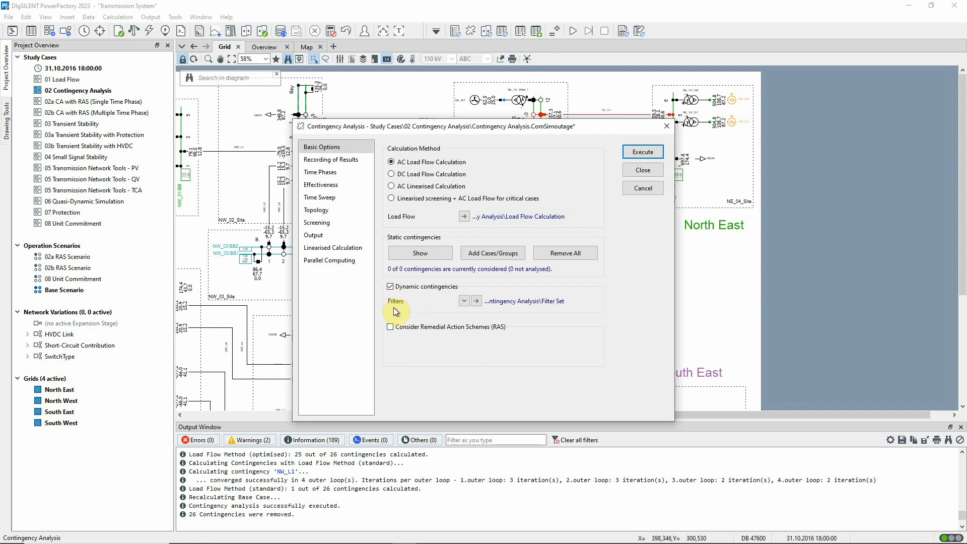
click(475, 300)
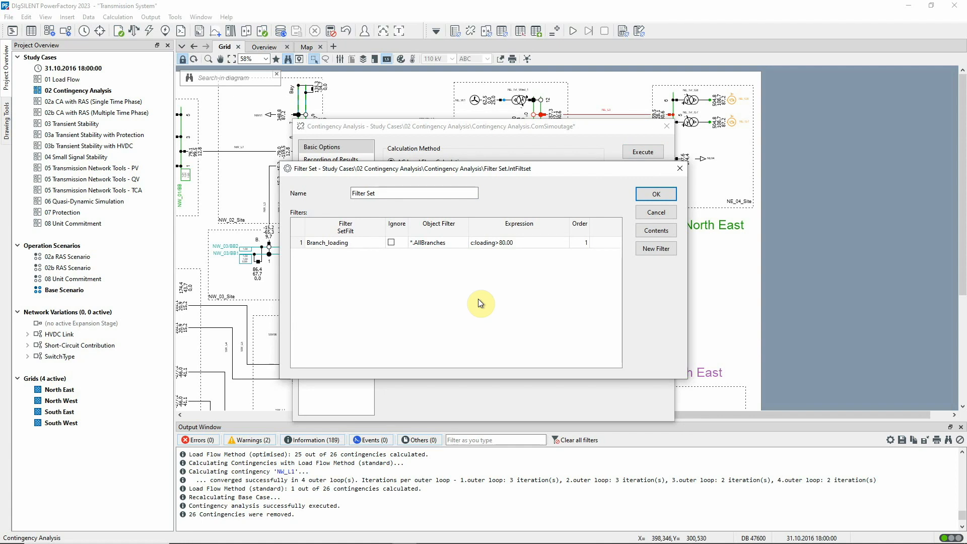
Step: Change the Branch_loading filter expression from c:loading>80.00 to c:loading>70.00
click(511, 241)
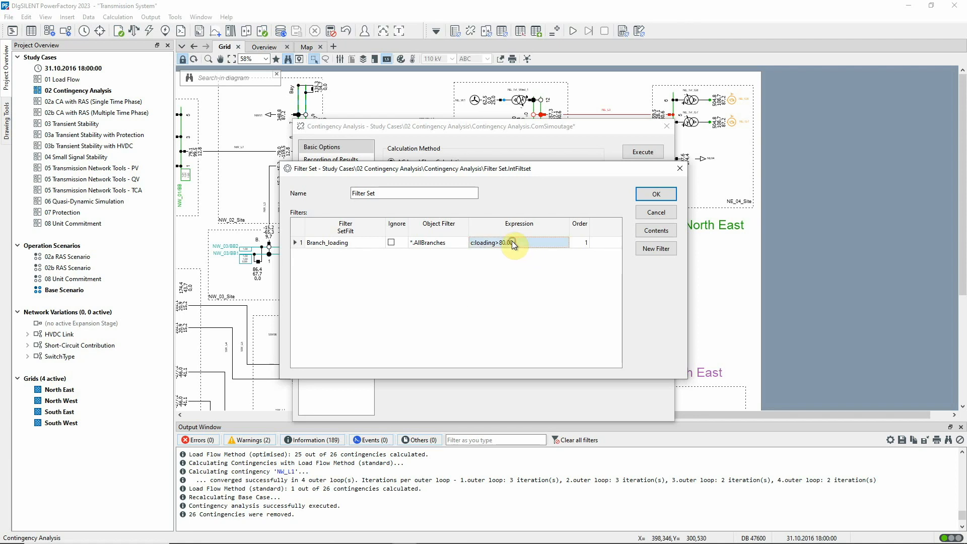
click(511, 241)
click(499, 242)
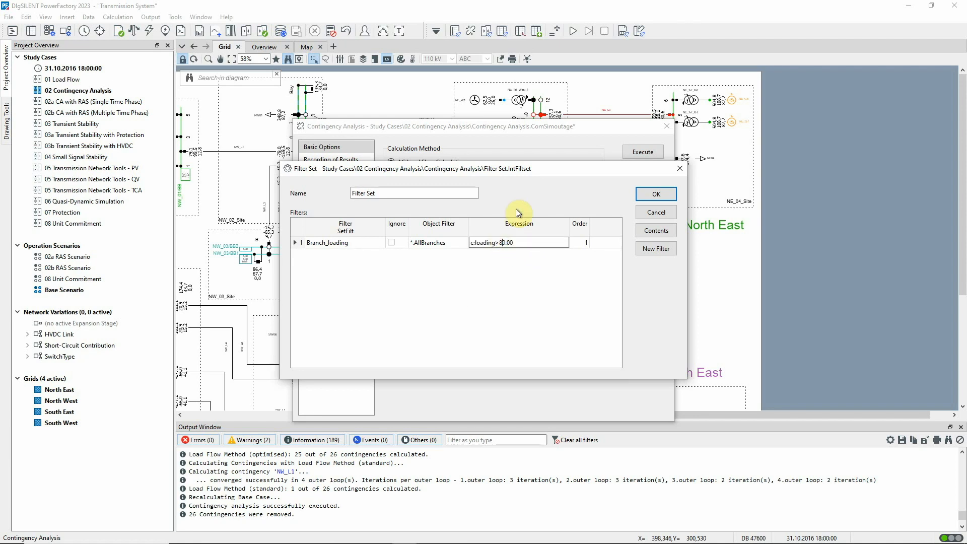
key(BackSpace)
text(7)
click(582, 238)
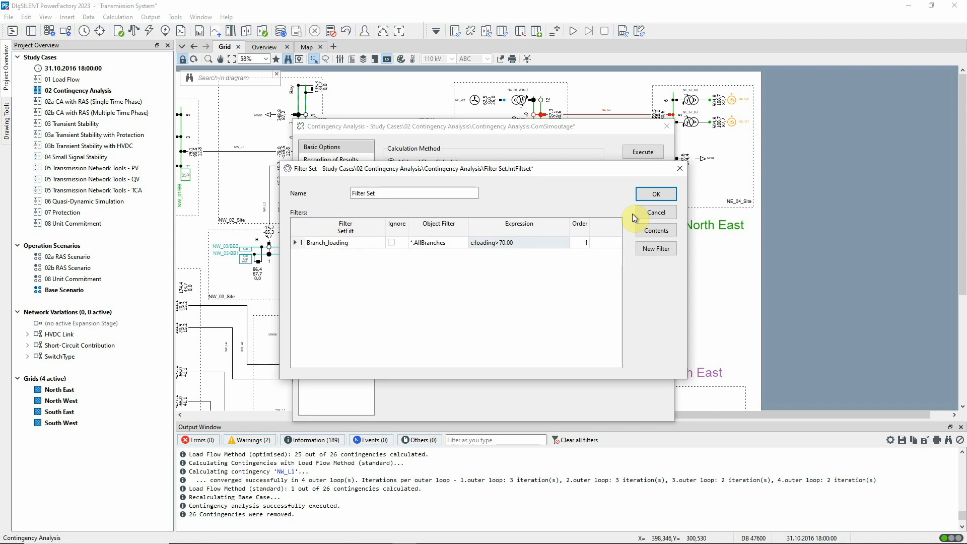
Step: Confirm the Filter Set, execute the analysis, and view the four dynamic contingencies NE_L3, NE_L4, NW-SW_L1, NW-SW_L2
click(654, 193)
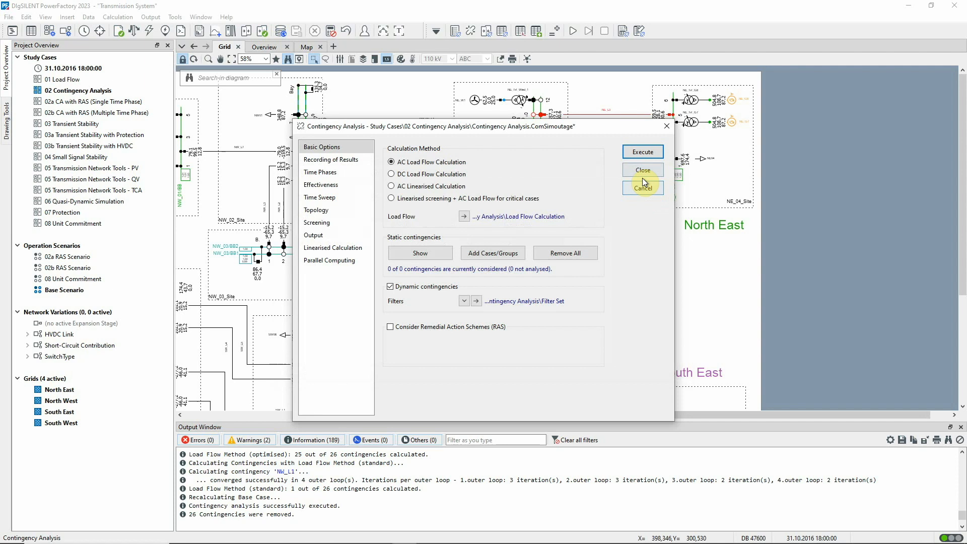
click(642, 152)
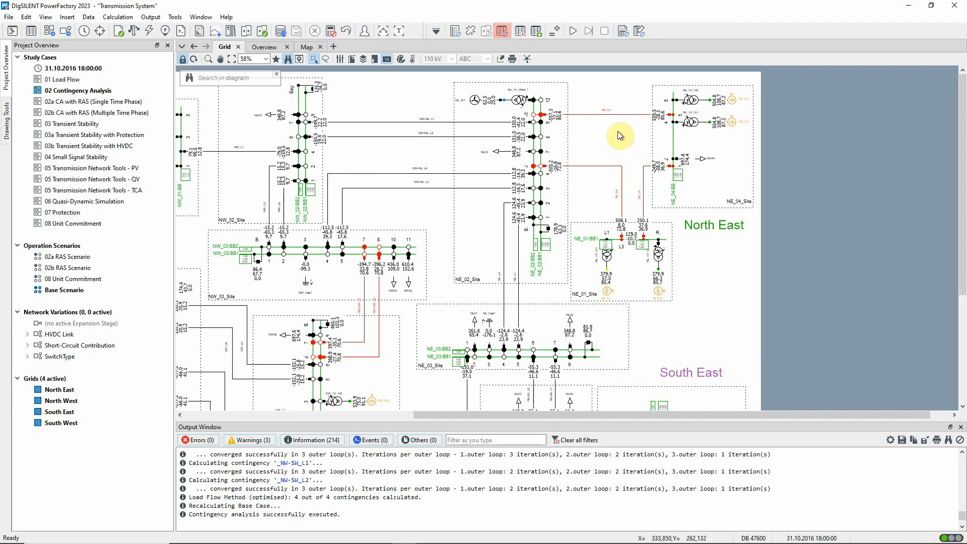
click(497, 33)
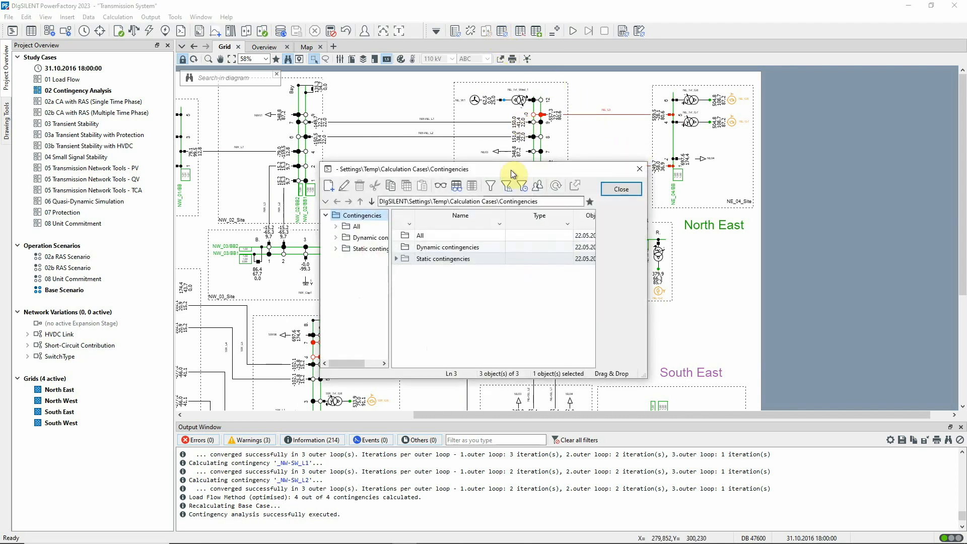
click(370, 237)
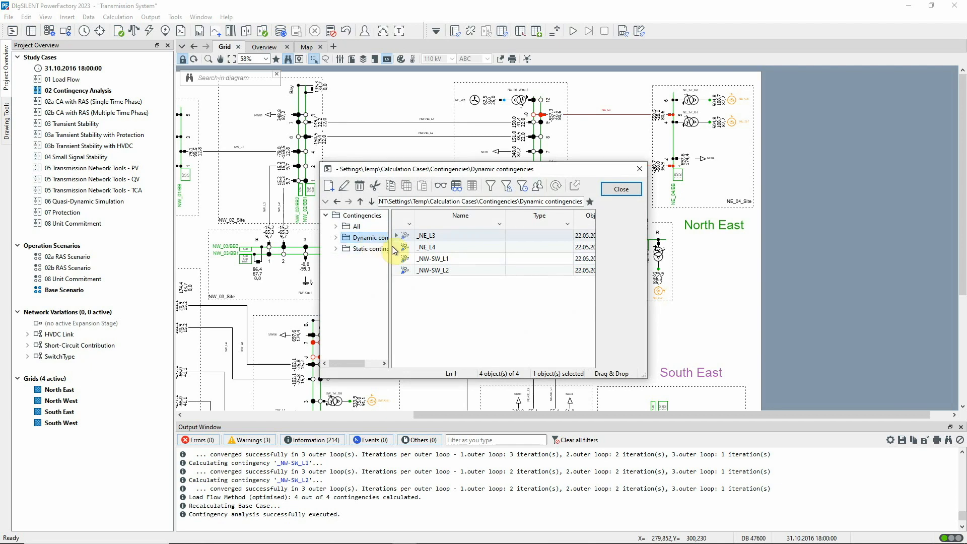
Step: Generate the all-loading-violations report showing 8 violations led by NE_L3 at 153.7%, then close it
click(621, 189)
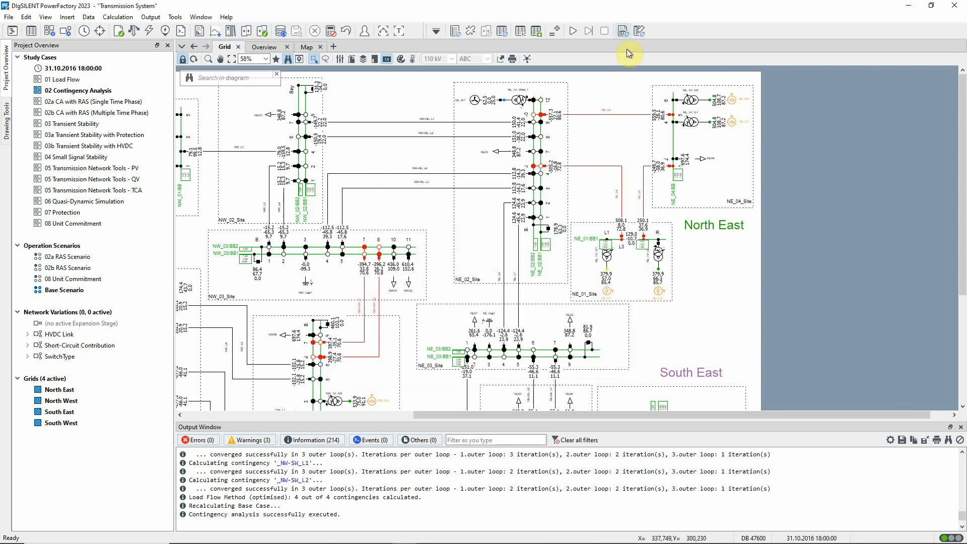
click(627, 31)
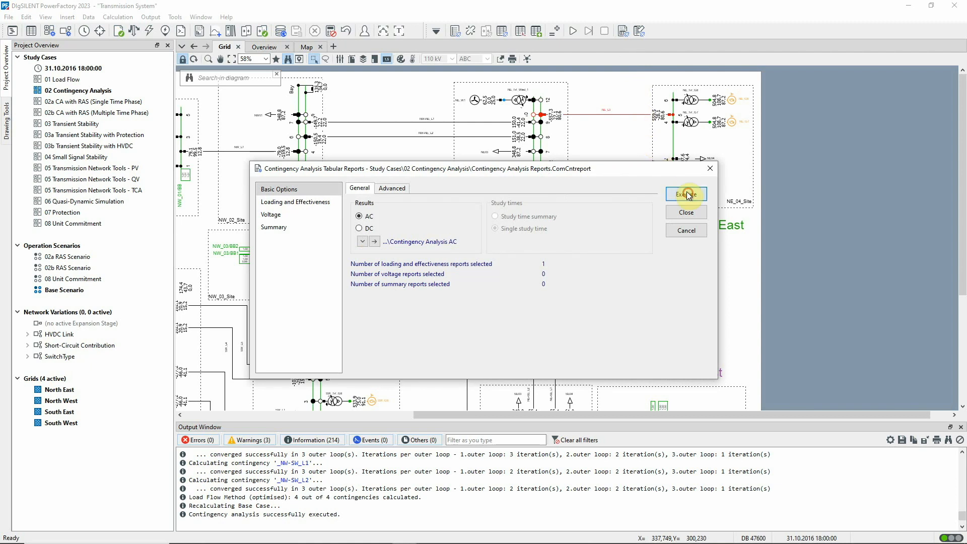
click(686, 194)
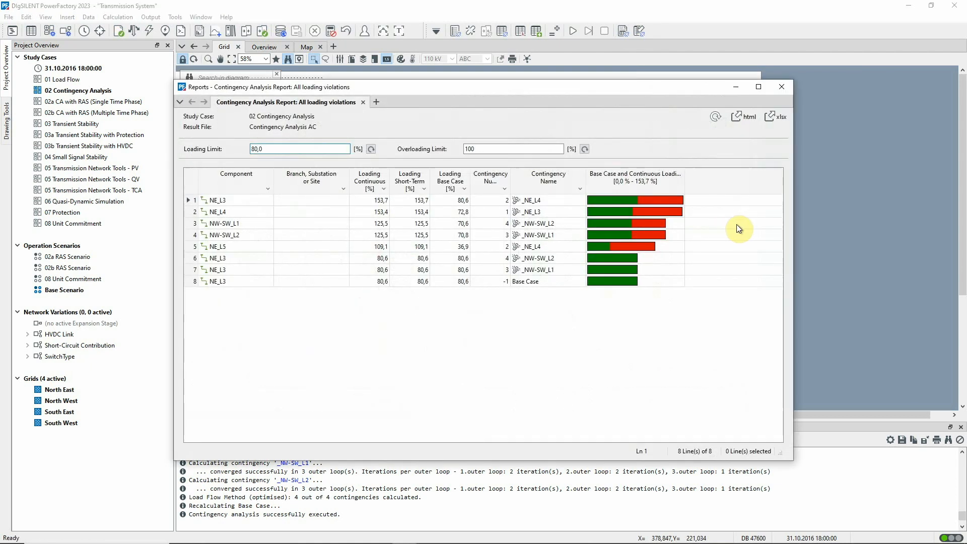
click(780, 86)
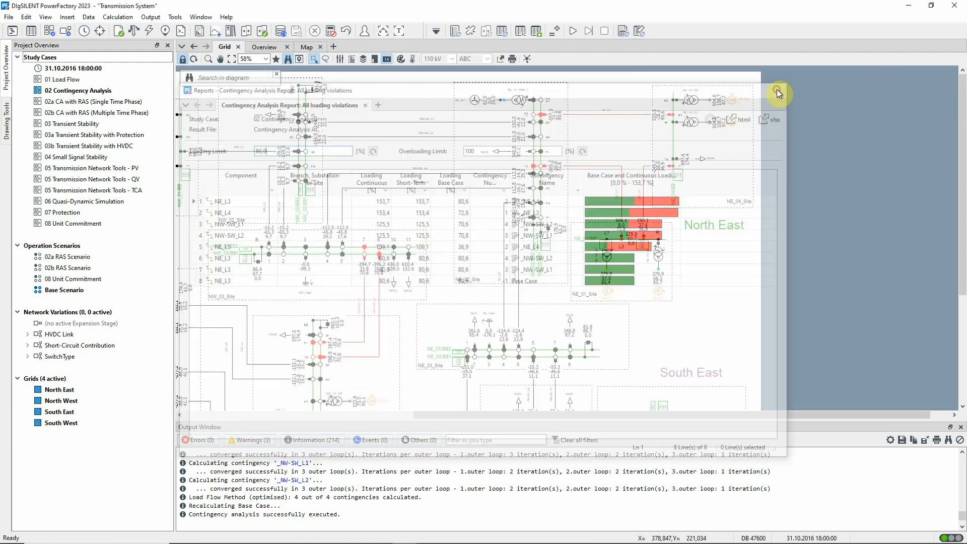